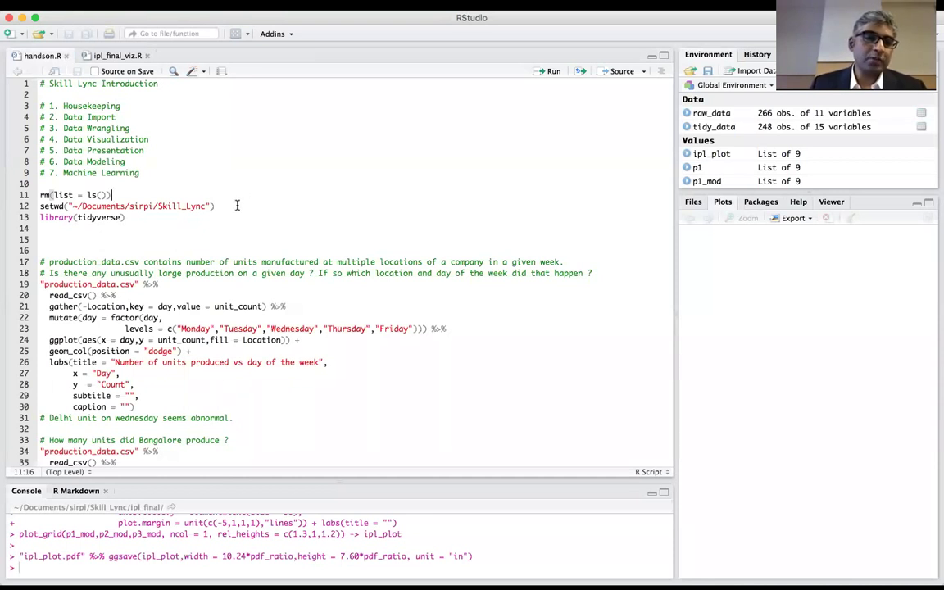
# Scroll down the handson.R script after saving the plot as ipl_plot.pdf
pyautogui.scroll(-5, 237, 206)
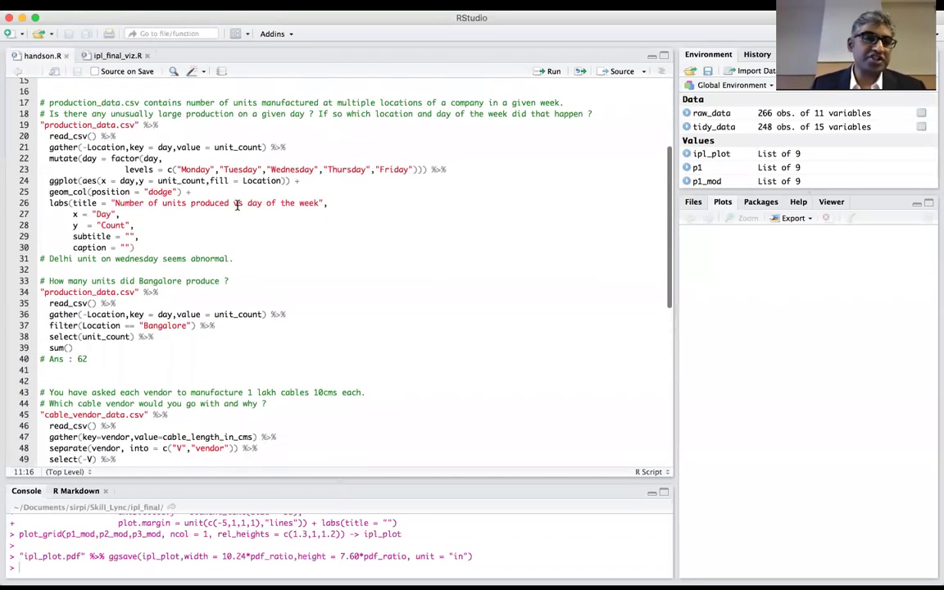
# Run the housekeeping lines (clear workspace, set working directory, load tidyverse) and the production_data bar chart
pyautogui.click(189, 125)
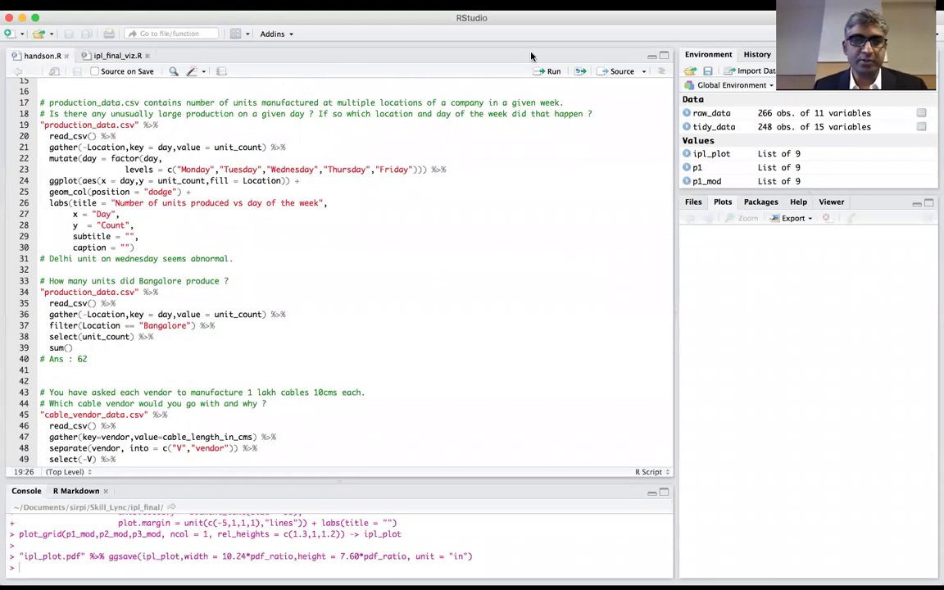
pyautogui.click(550, 71)
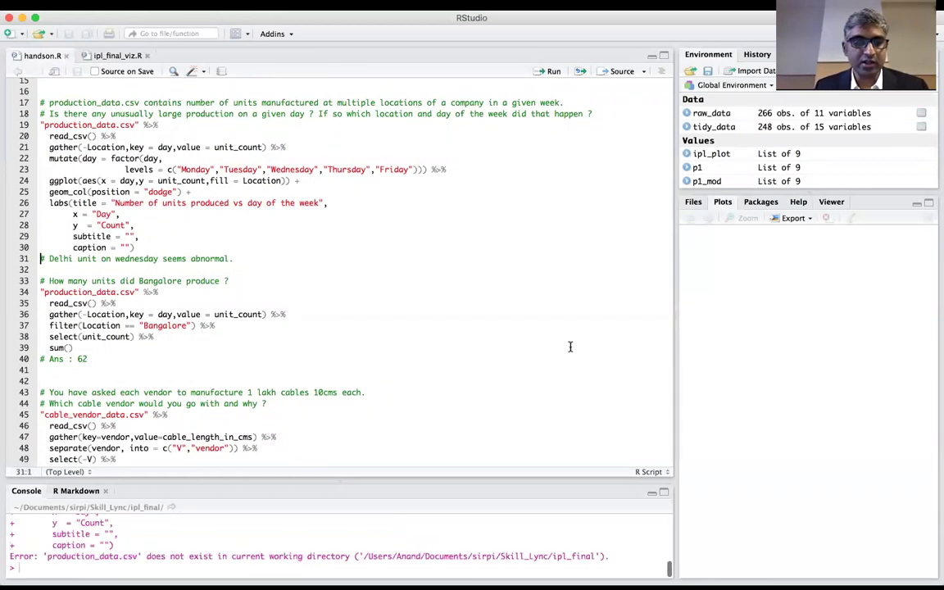
pyautogui.scroll(5, 527, 331)
pyautogui.click(305, 181)
pyautogui.click(550, 71)
pyautogui.click(550, 71)
pyautogui.click(551, 71)
pyautogui.click(551, 72)
pyautogui.click(540, 74)
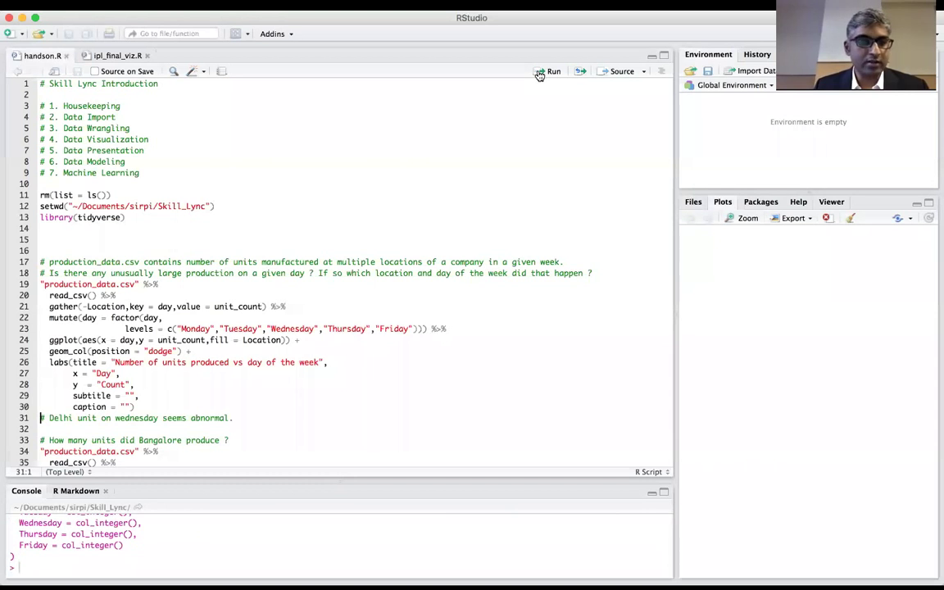
# Enlarge the Plots pane to show the units-produced-by-day chart, leaving the editor some room
pyautogui.moveTo(674, 283); pyautogui.dragTo(483, 282)
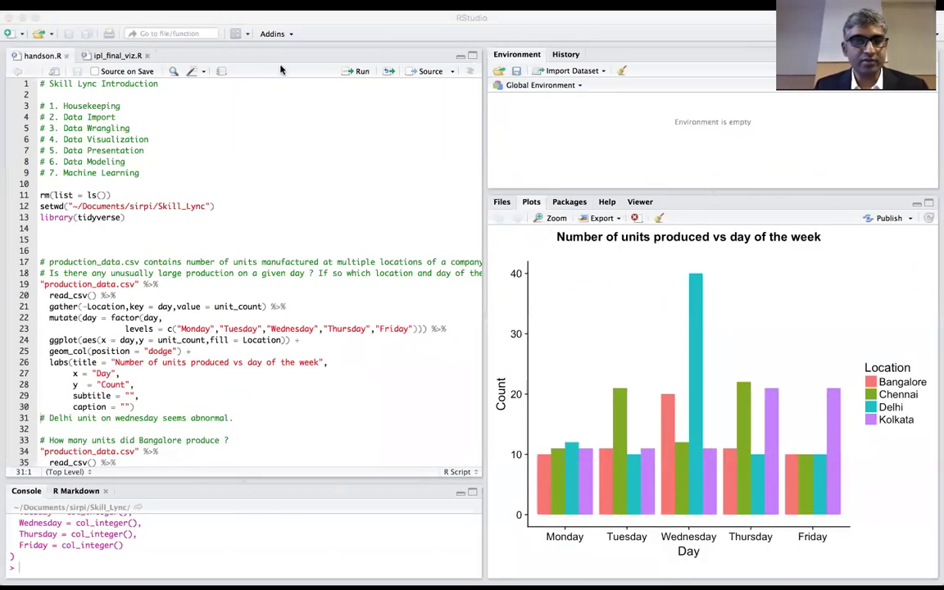
pyautogui.click(89, 71)
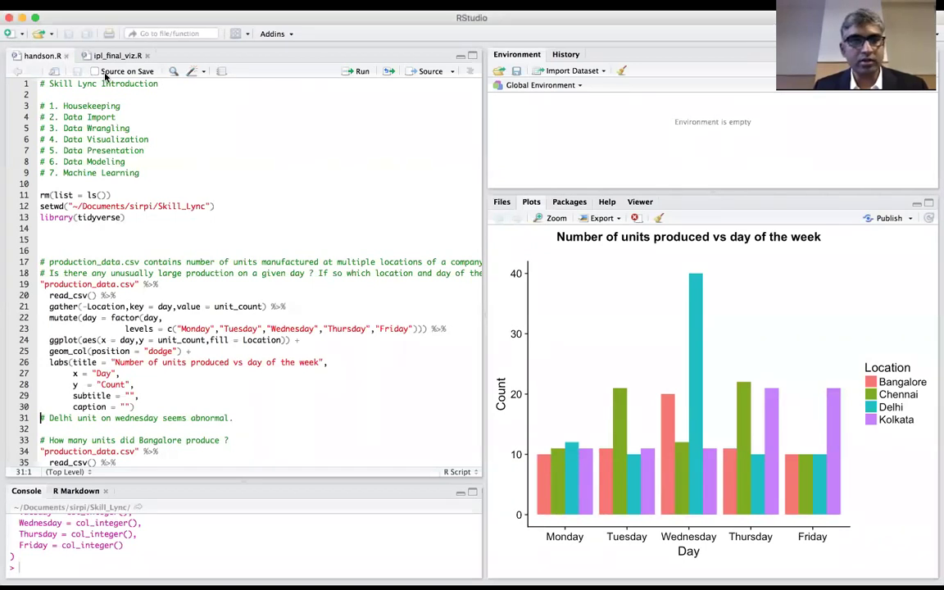
pyautogui.moveTo(483, 394); pyautogui.dragTo(175, 394)
pyautogui.moveTo(550, 191); pyautogui.dragTo(546, 65)
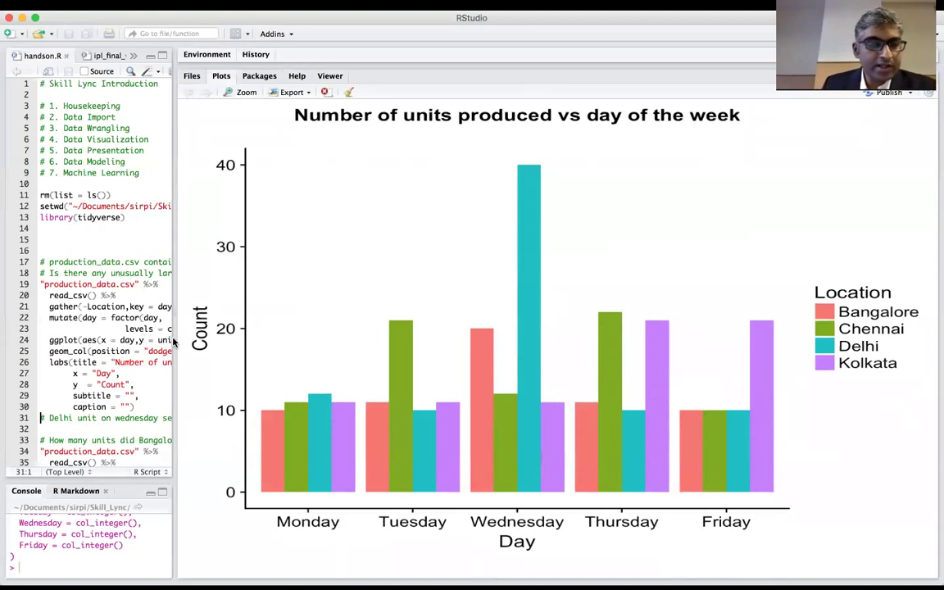
pyautogui.moveTo(173, 313); pyautogui.dragTo(216, 289)
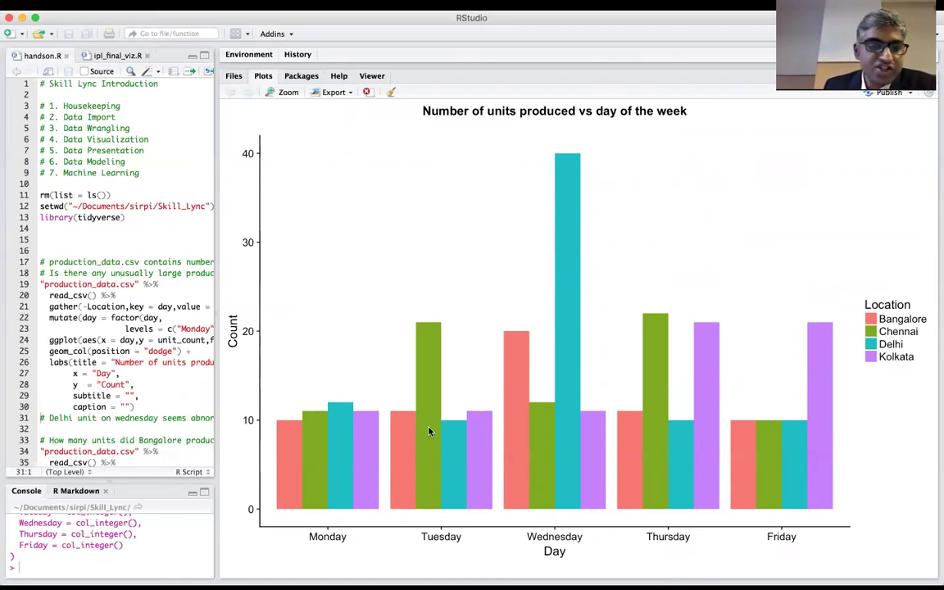
# Scroll down and place the caret in the cable_vendor_data pipeline
pyautogui.scroll(-3, 130, 365)
pyautogui.scroll(-7, 130, 366)
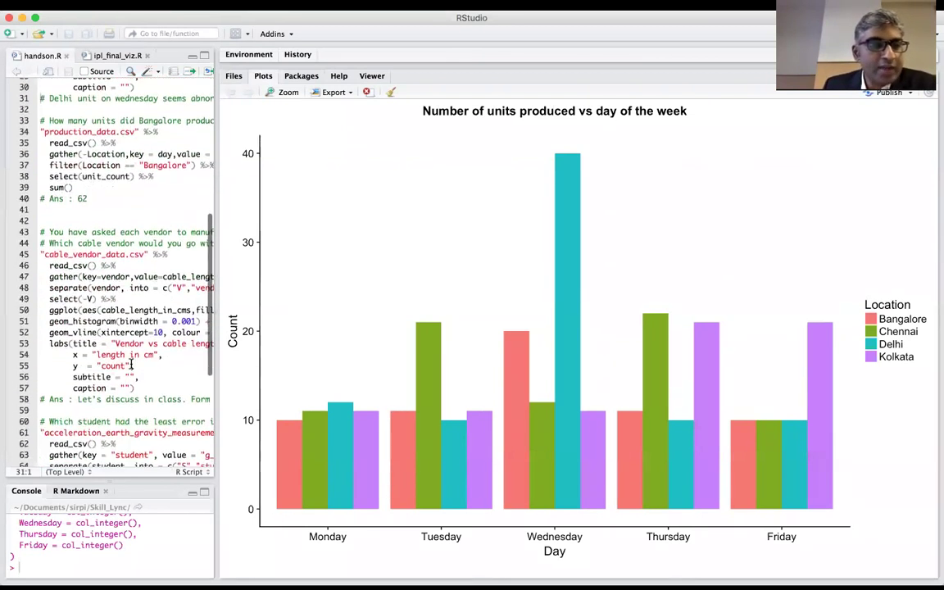
pyautogui.click(129, 252)
pyautogui.click(127, 243)
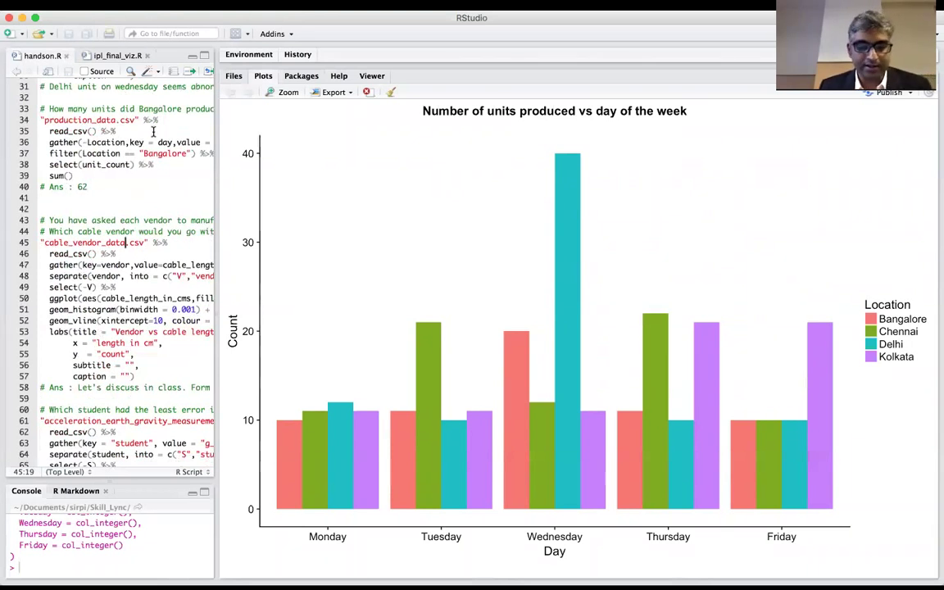
# Run the cable_vendor_data histogram pipeline, then the acceleration_earth_gravity measurement pipeline
pyautogui.press('super+Return')
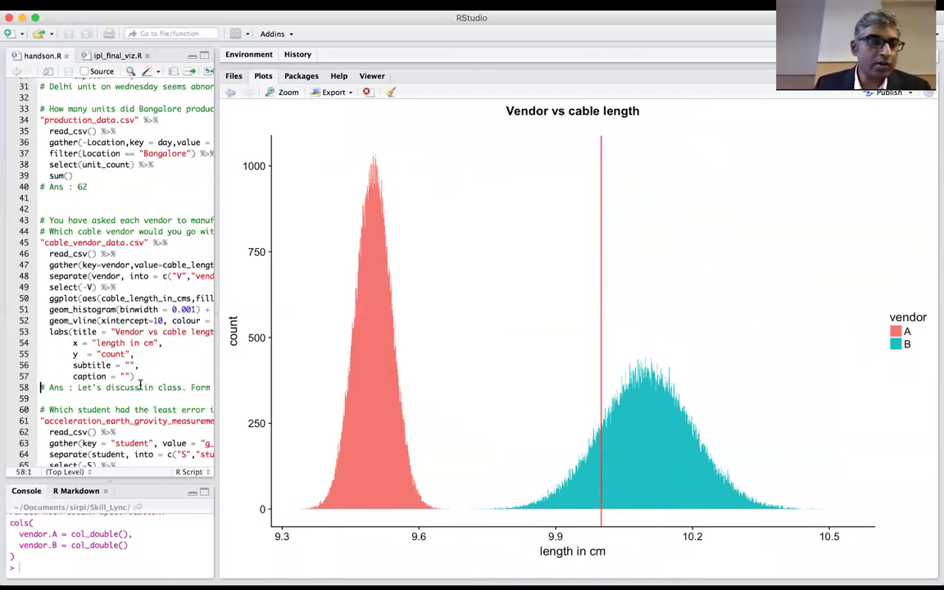
pyautogui.scroll(-3, 140, 384)
pyautogui.click(125, 314)
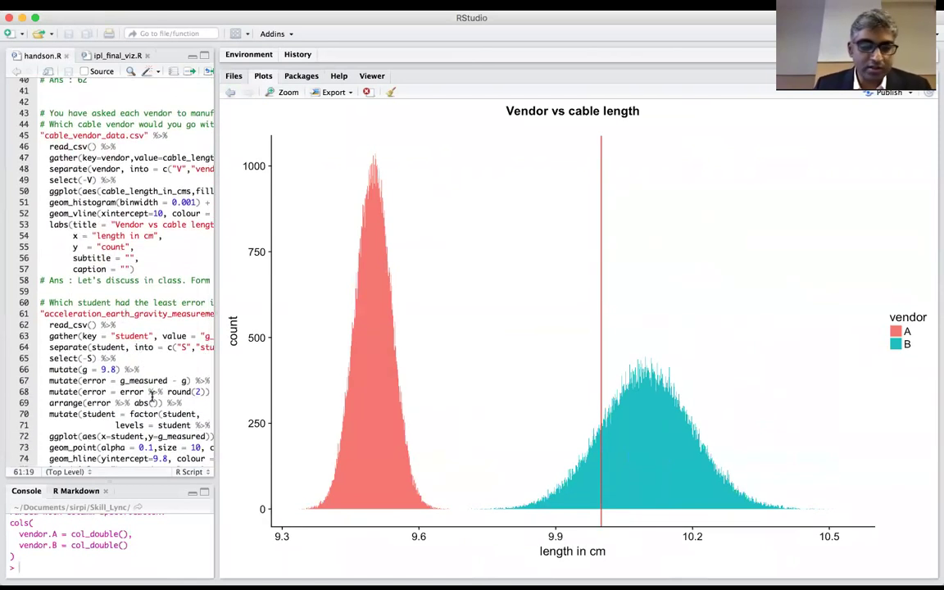
pyautogui.press('super+Return')
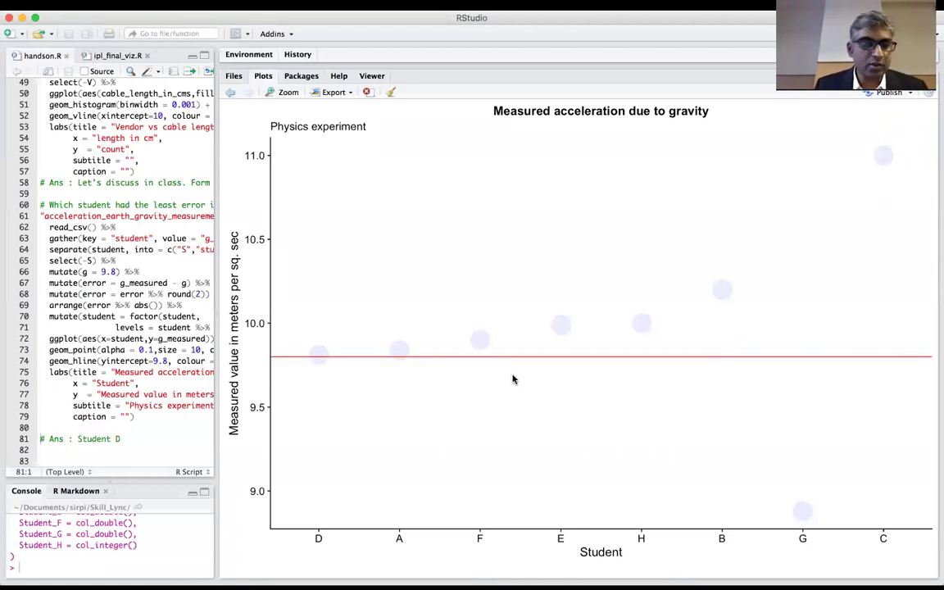
# Widen the script editor while reviewing the g_measured error and point colour code
pyautogui.click(145, 283)
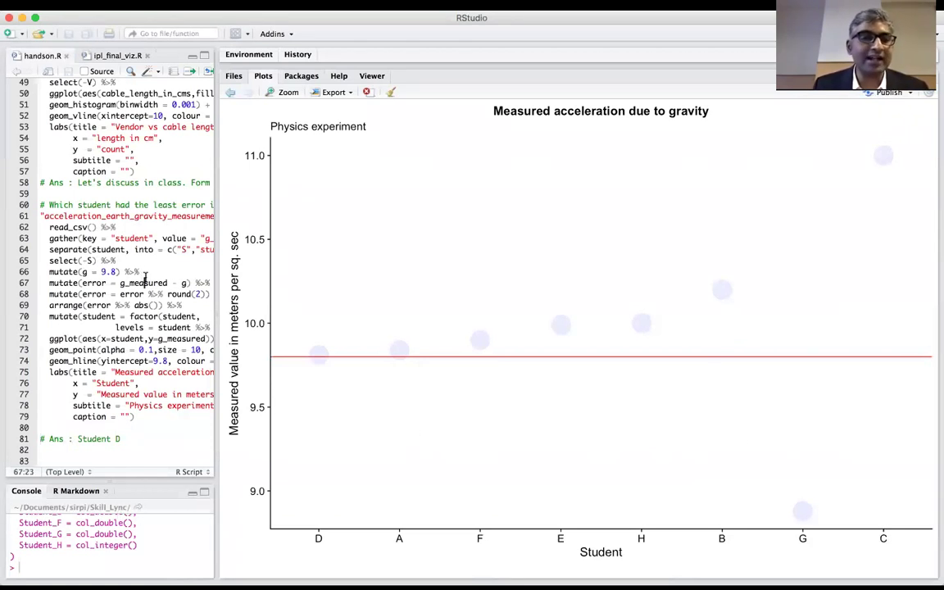
pyautogui.moveTo(215, 309); pyautogui.dragTo(363, 321)
pyautogui.click(220, 347)
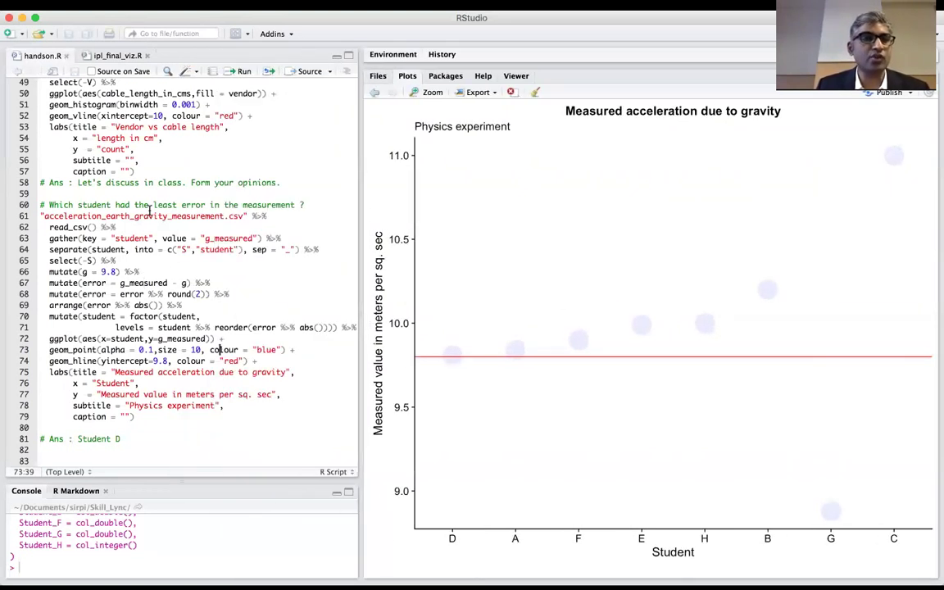
# Switch to ipl_final_viz.R, widen the editor further and review its raw_data wrangling code
pyautogui.click(118, 56)
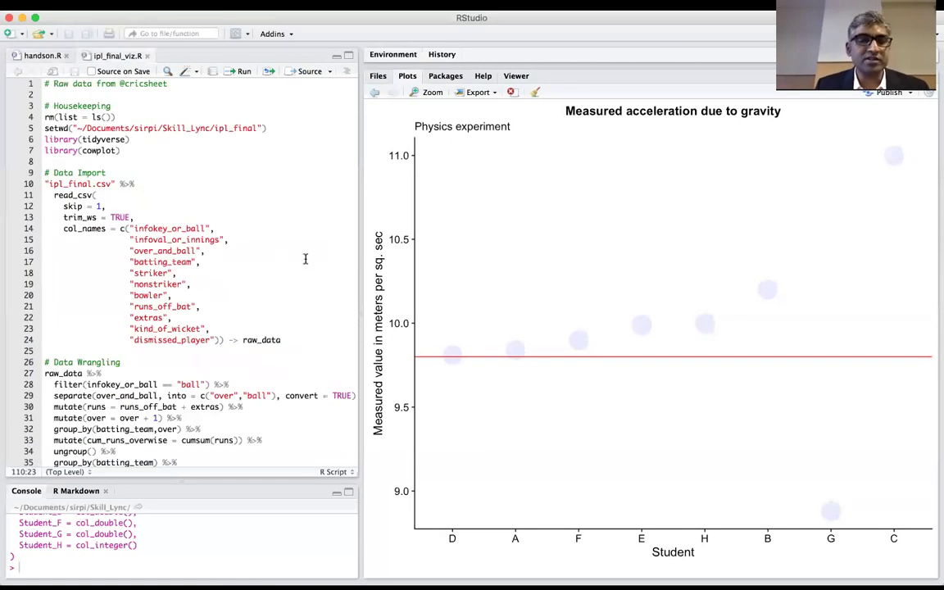
pyautogui.moveTo(360, 317); pyautogui.dragTo(573, 286)
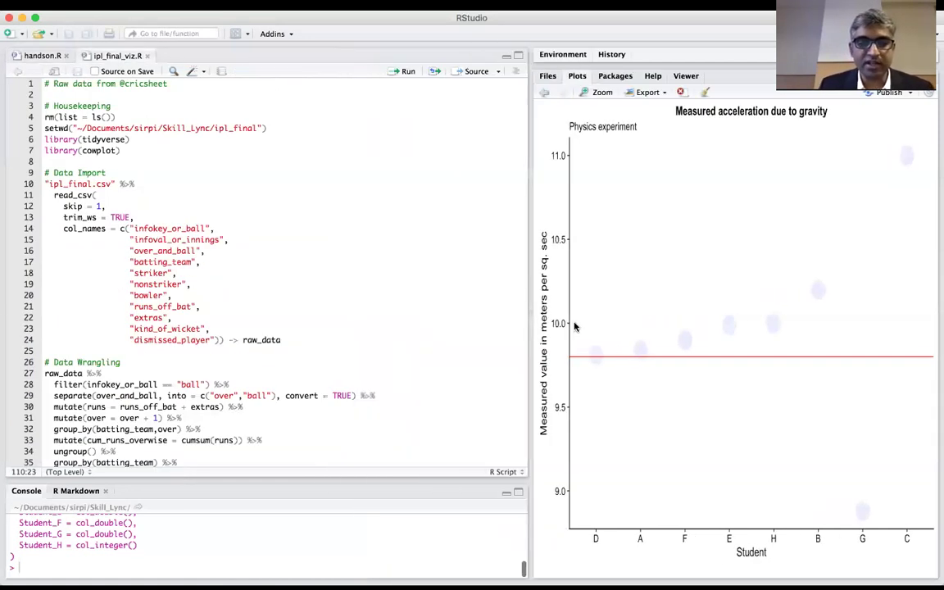
pyautogui.click(396, 372)
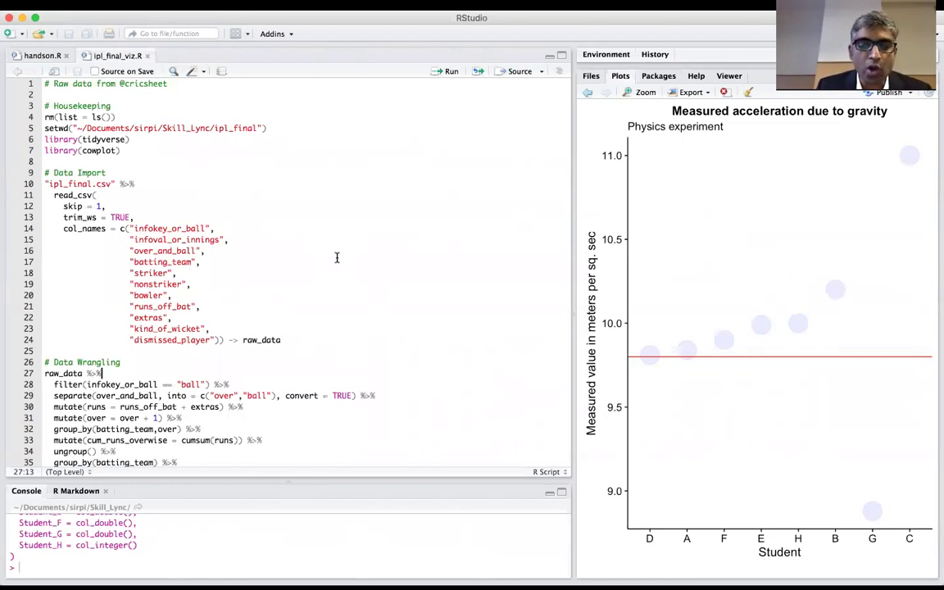
pyautogui.scroll(-20, 336, 257)
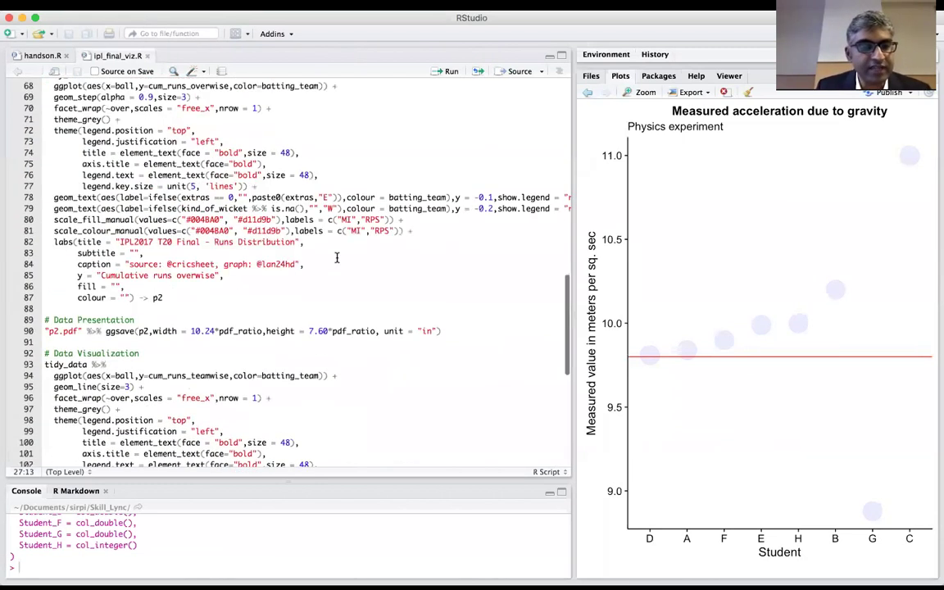
pyautogui.scroll(20, 336, 257)
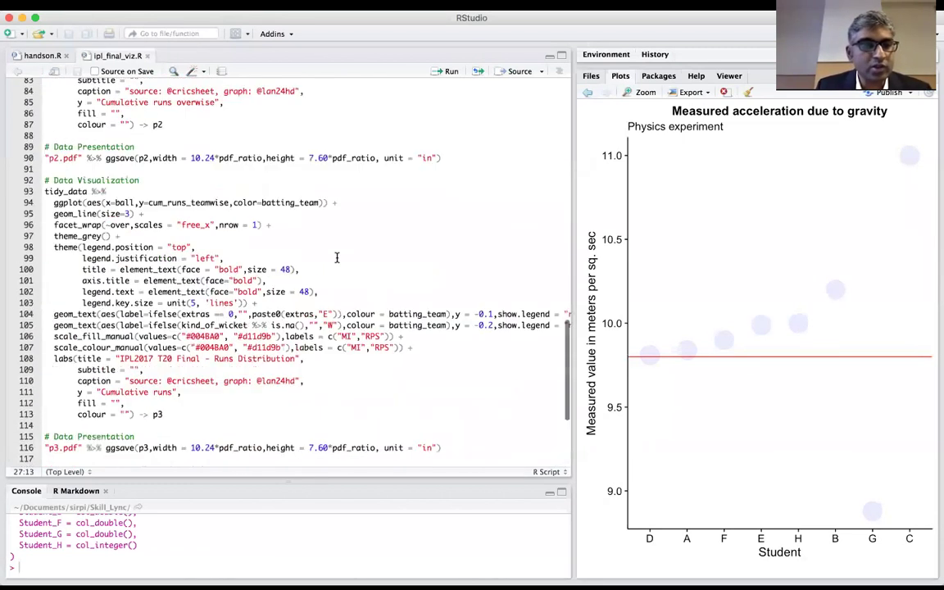
# Return to handson.R and walk its outline: Data Import, Wrangling, Visualization and Presentation
pyautogui.click(43, 55)
pyautogui.scroll(12, 127, 180)
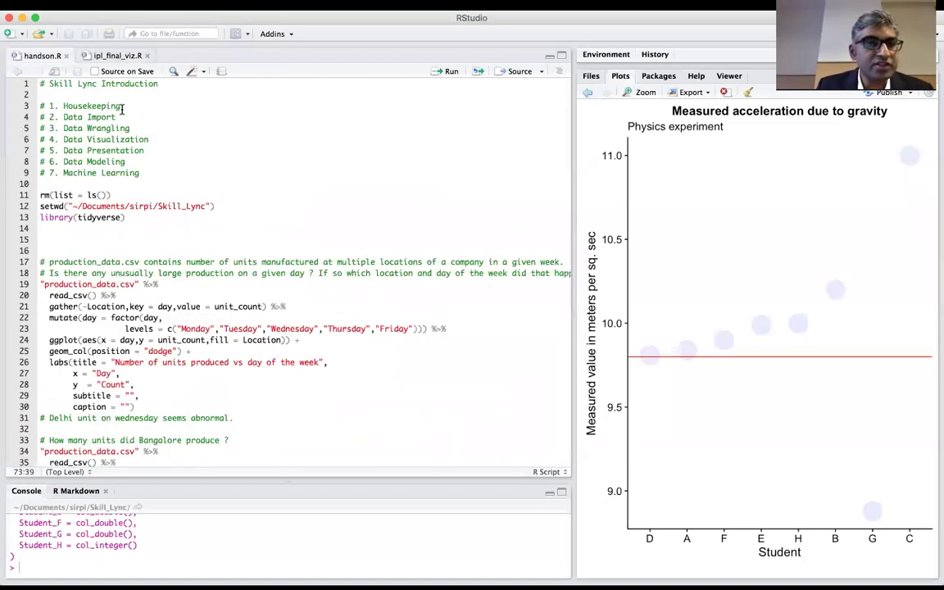
pyautogui.click(130, 117)
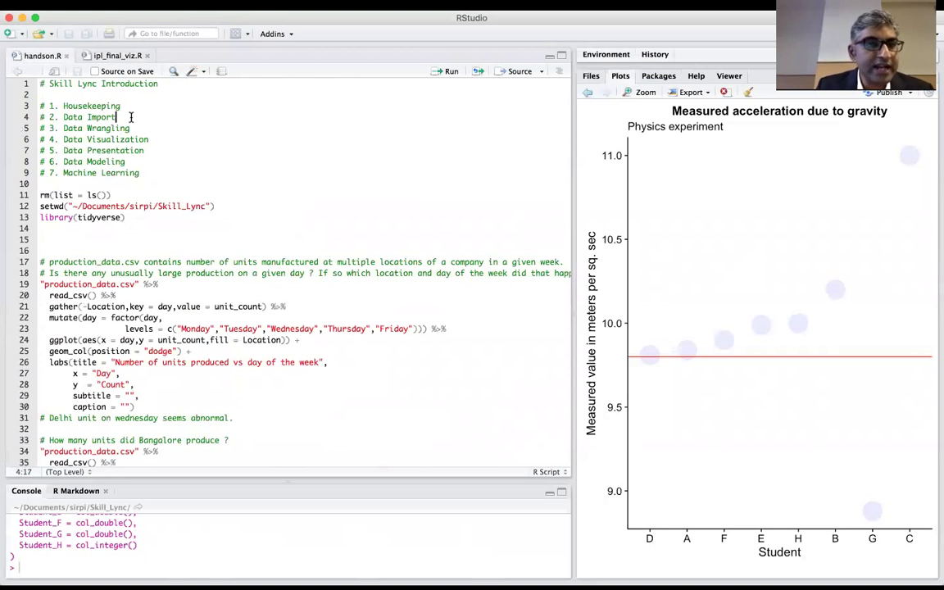
pyautogui.click(142, 124)
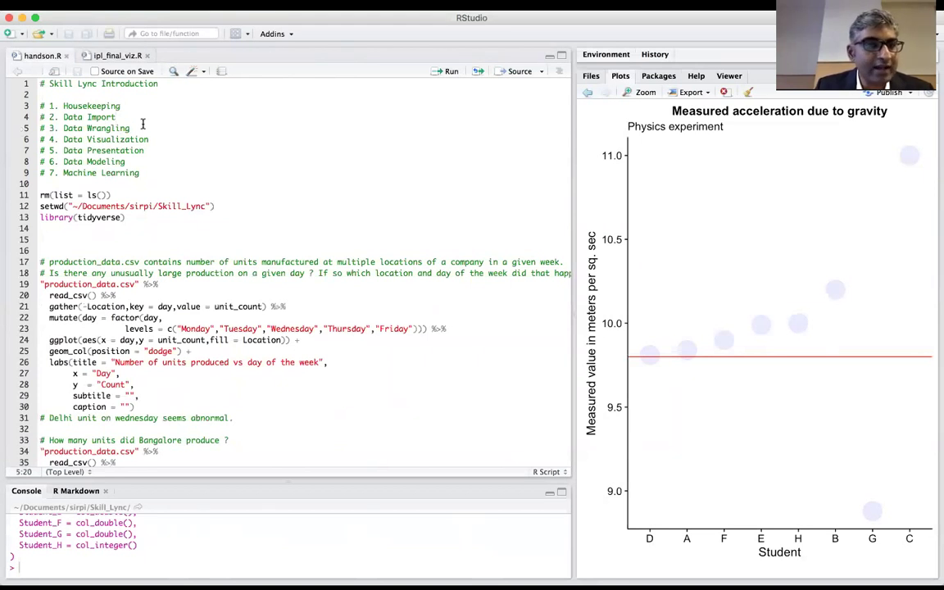
pyautogui.click(152, 137)
pyautogui.click(151, 151)
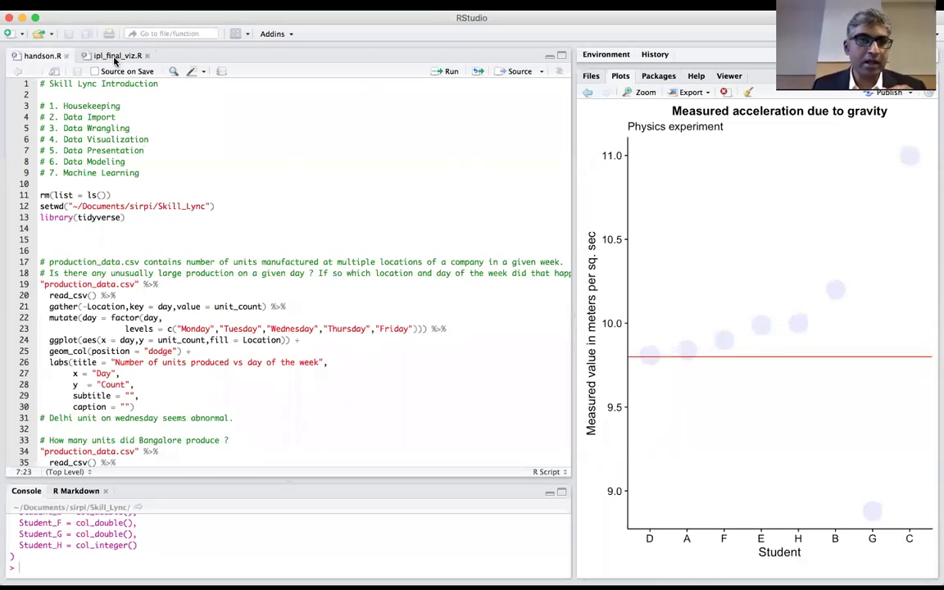
# In ipl_final_viz.R, run rm, setwd, the tidyverse and cowplot libraries, and the ipl_final.csv import
pyautogui.click(106, 56)
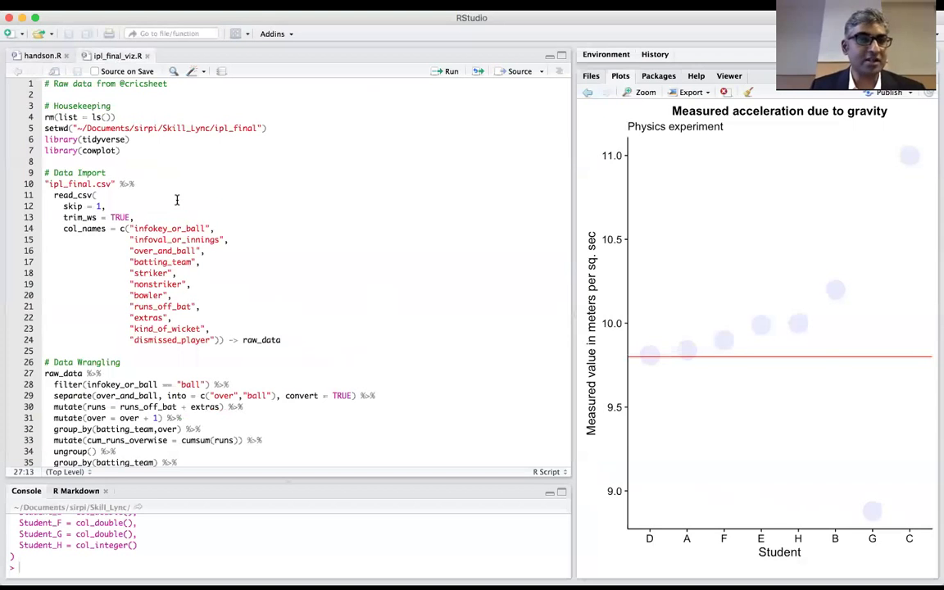
pyautogui.click(127, 115)
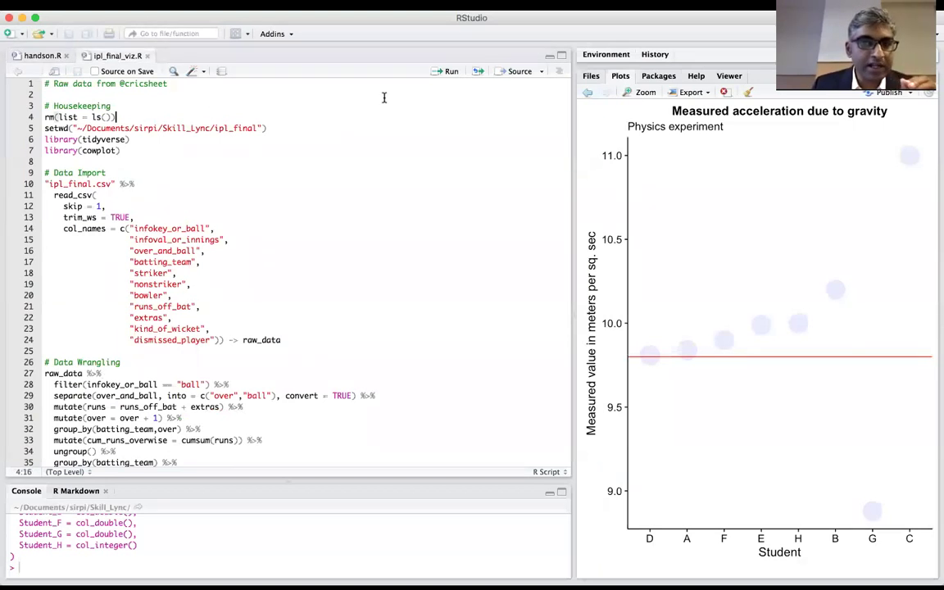
pyautogui.click(441, 73)
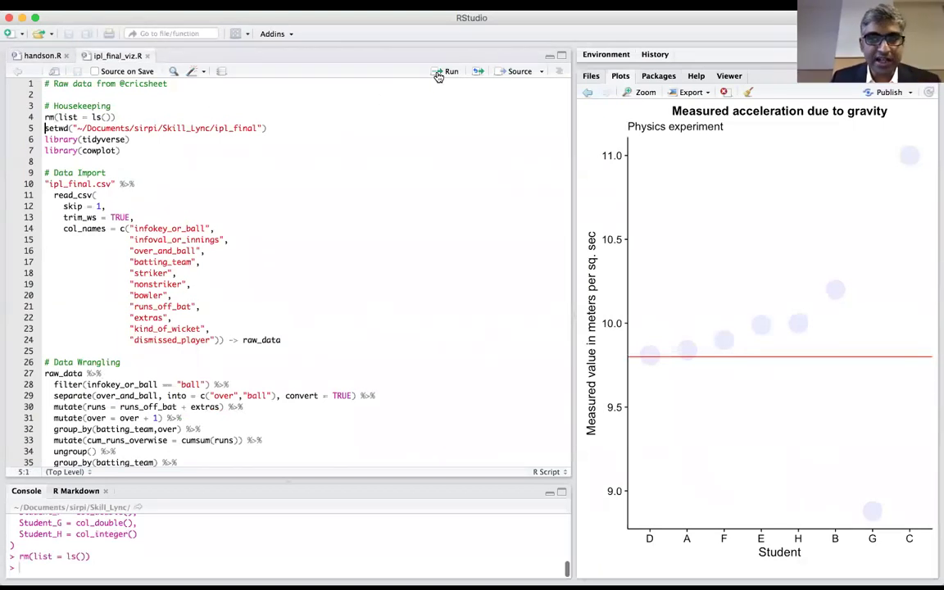
pyautogui.moveTo(604, 64); pyautogui.dragTo(682, 196)
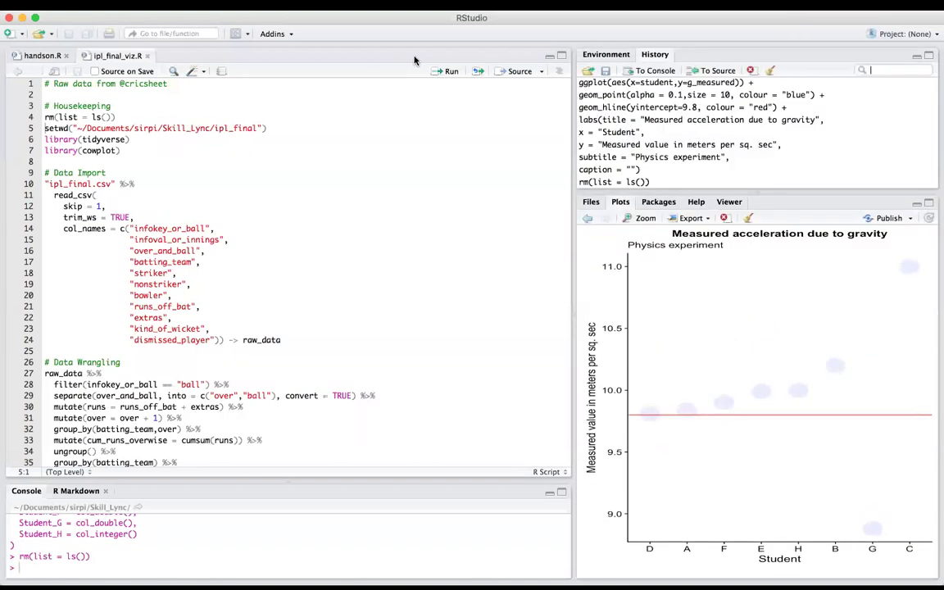
pyautogui.click(442, 75)
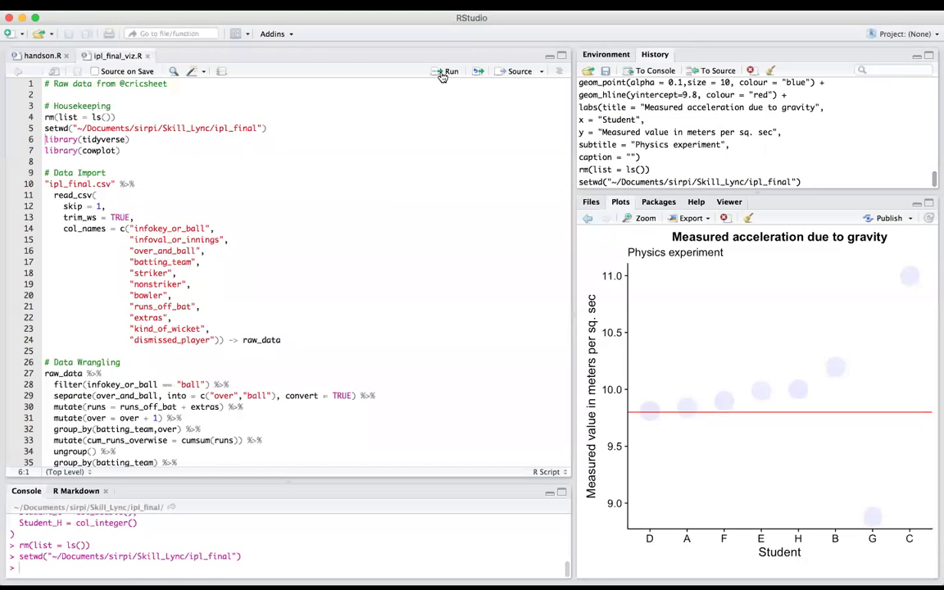
pyautogui.click(442, 76)
pyautogui.click(442, 75)
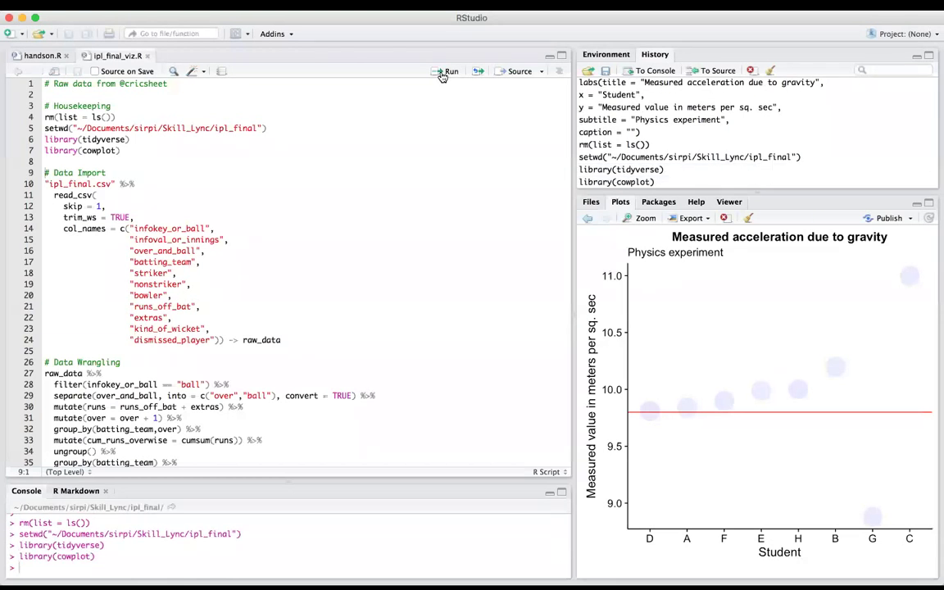
pyautogui.click(442, 75)
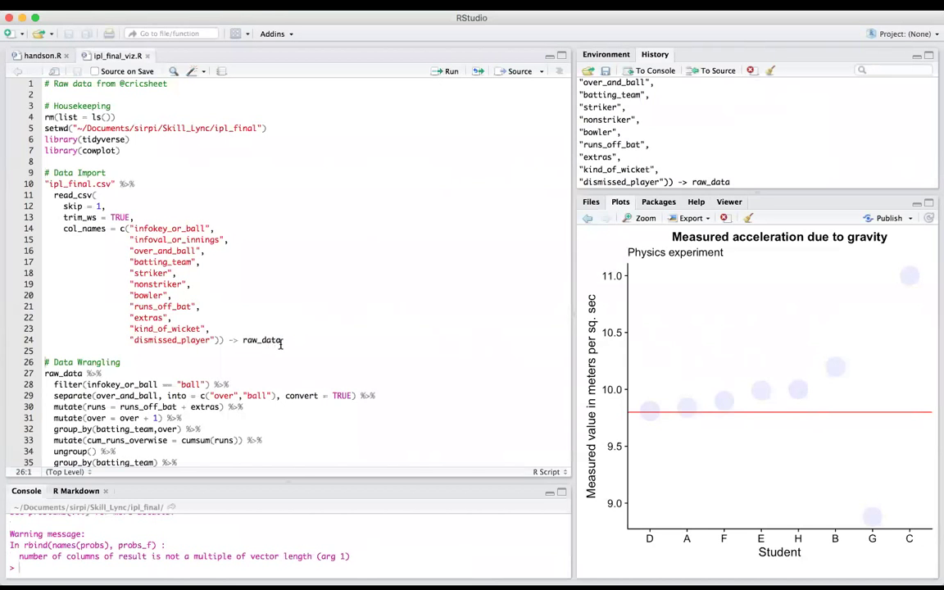
pyautogui.scroll(-5, 280, 345)
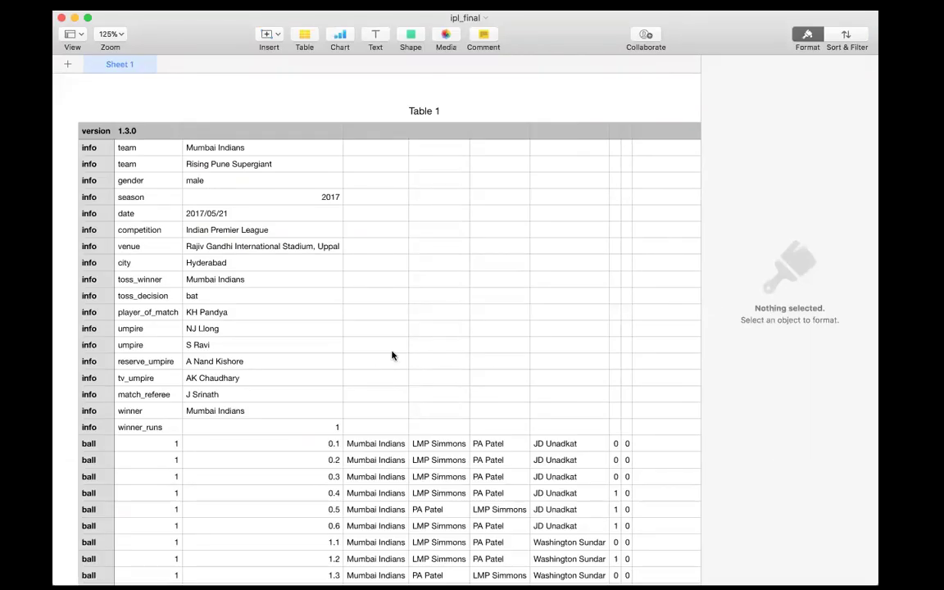
# Review the ipl_final rows in Numbers (cells A20 and C27), then select raw_data in RStudio
pyautogui.scroll(-2, 392, 355)
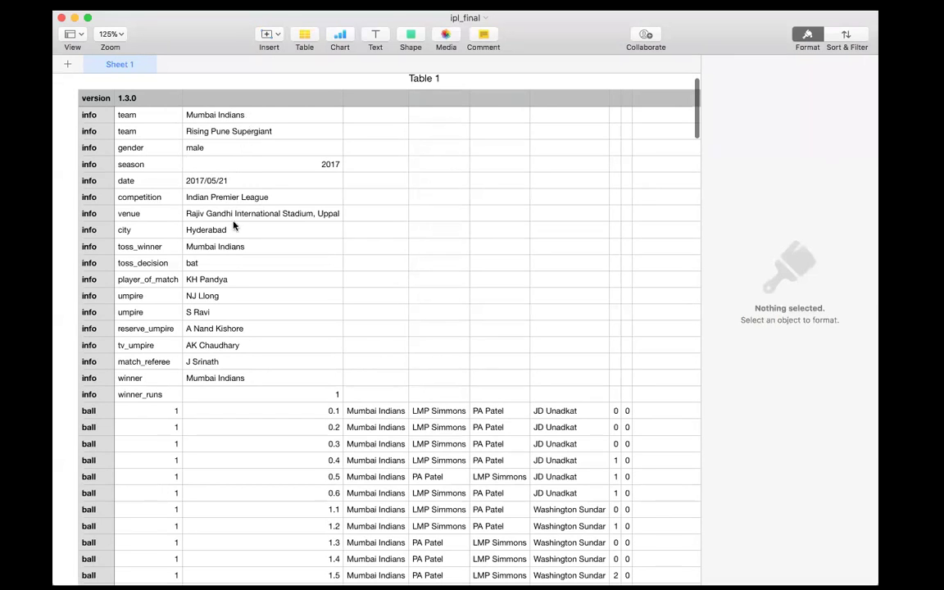
pyautogui.scroll(-1, 237, 333)
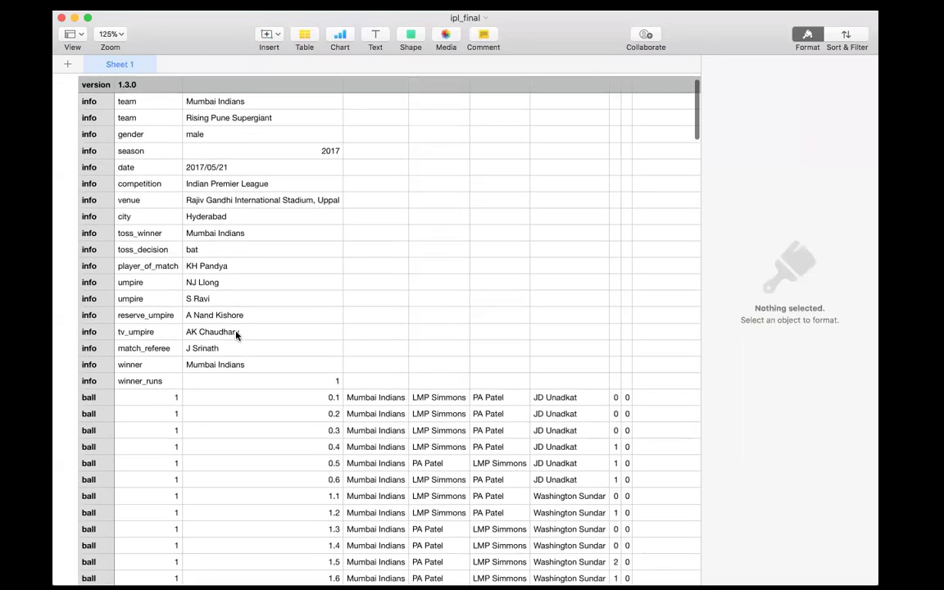
pyautogui.scroll(-3, 266, 293)
pyautogui.scroll(5, 266, 293)
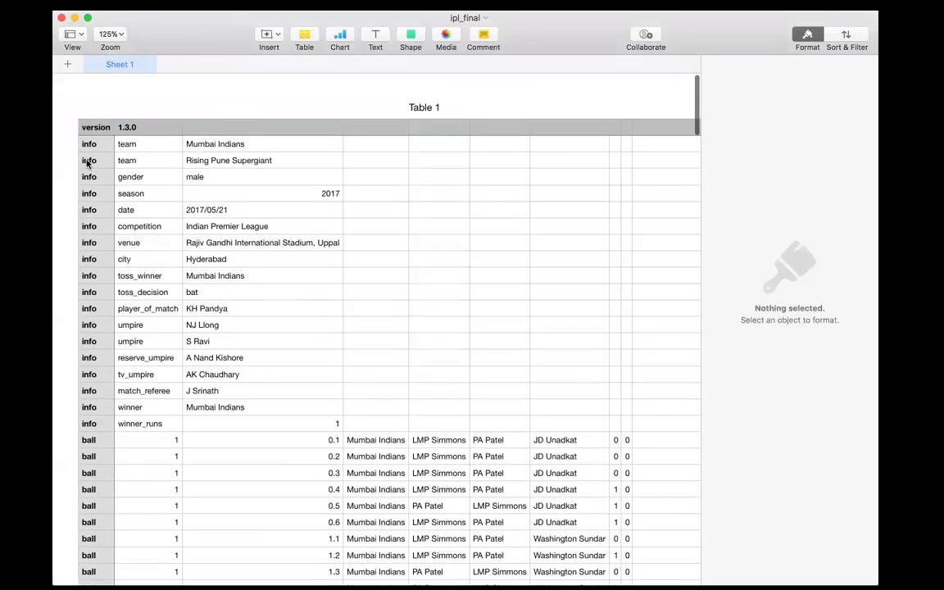
pyautogui.click(95, 443)
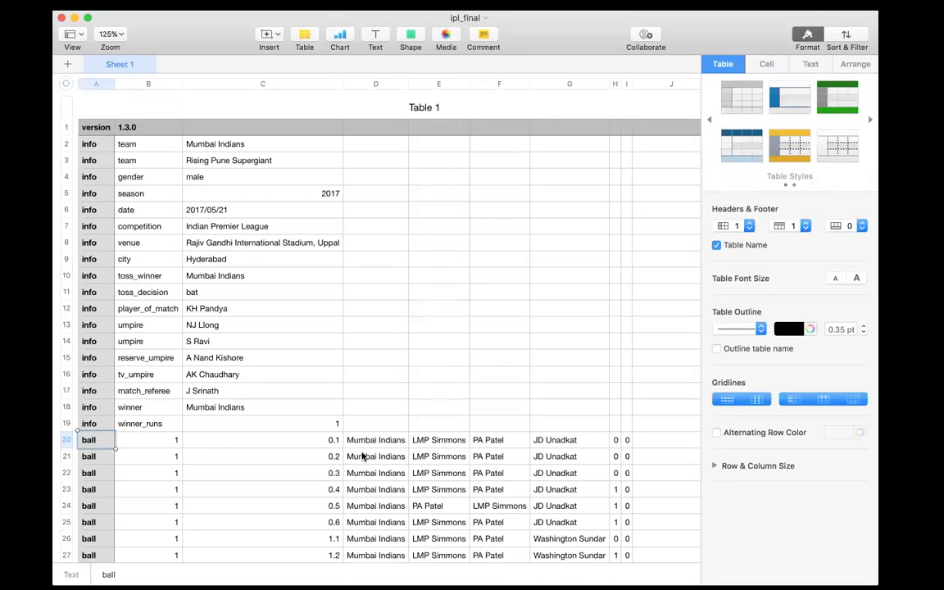
pyautogui.scroll(-5, 363, 456)
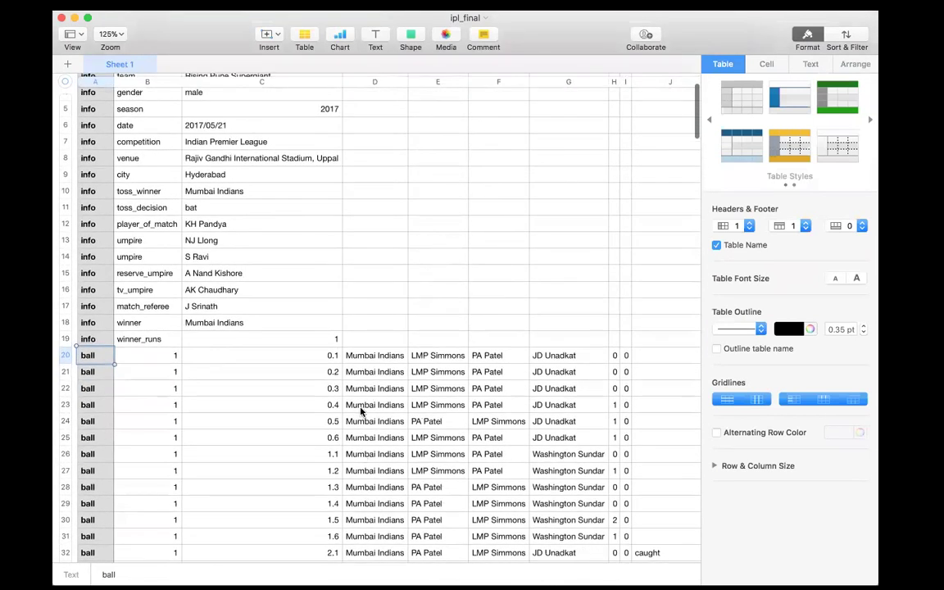
pyautogui.scroll(-3, 361, 409)
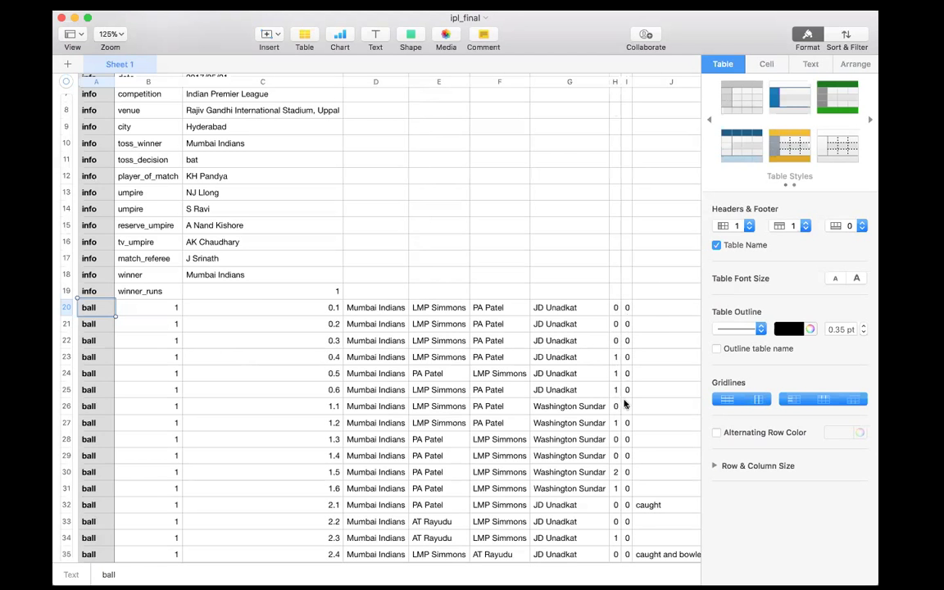
pyautogui.scroll(-5, 630, 440)
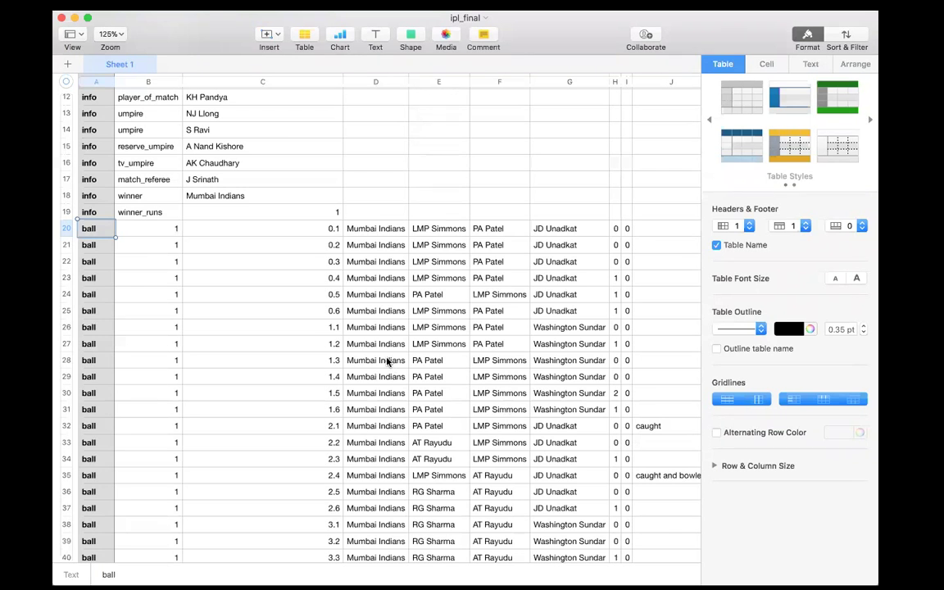
pyautogui.click(331, 345)
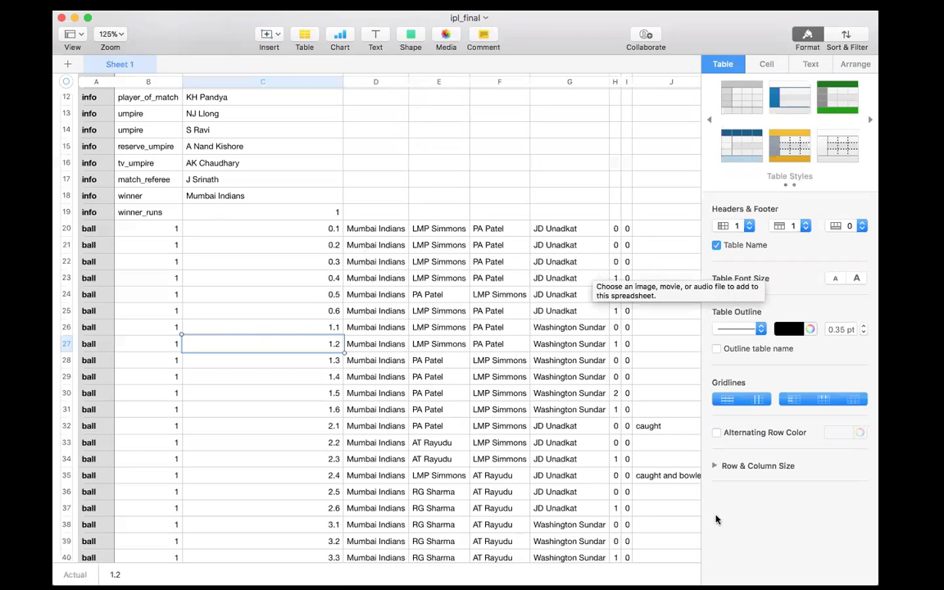
pyautogui.press('super+Tab')
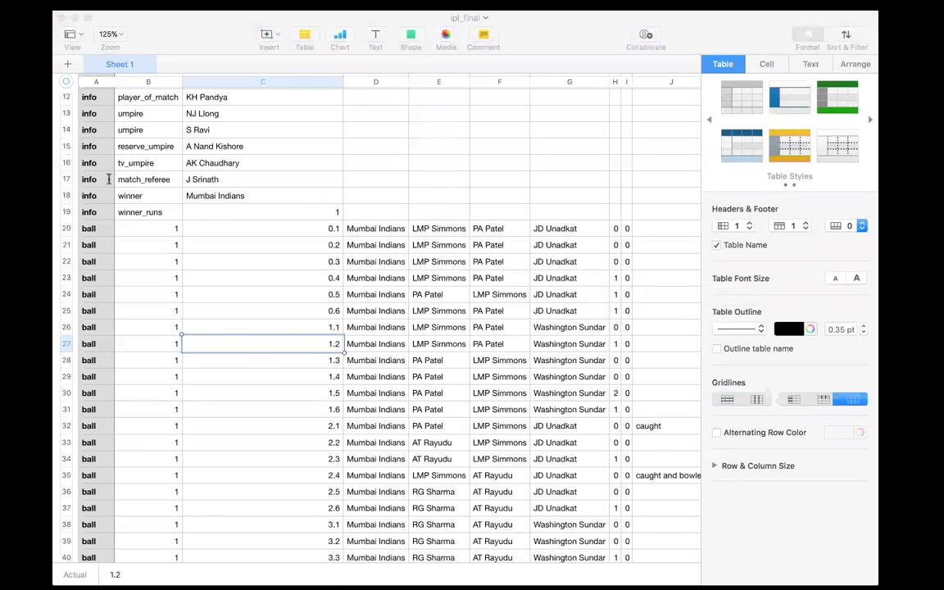
pyautogui.doubleClick(62, 219)
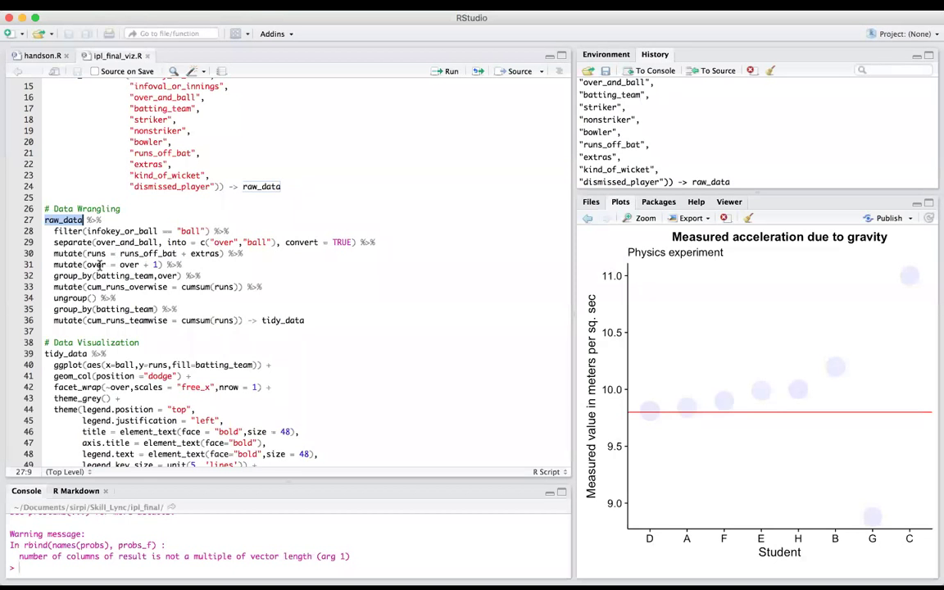
# Step through the Data Wrangling code, from the raw_data import to the tidy_data line
pyautogui.click(128, 211)
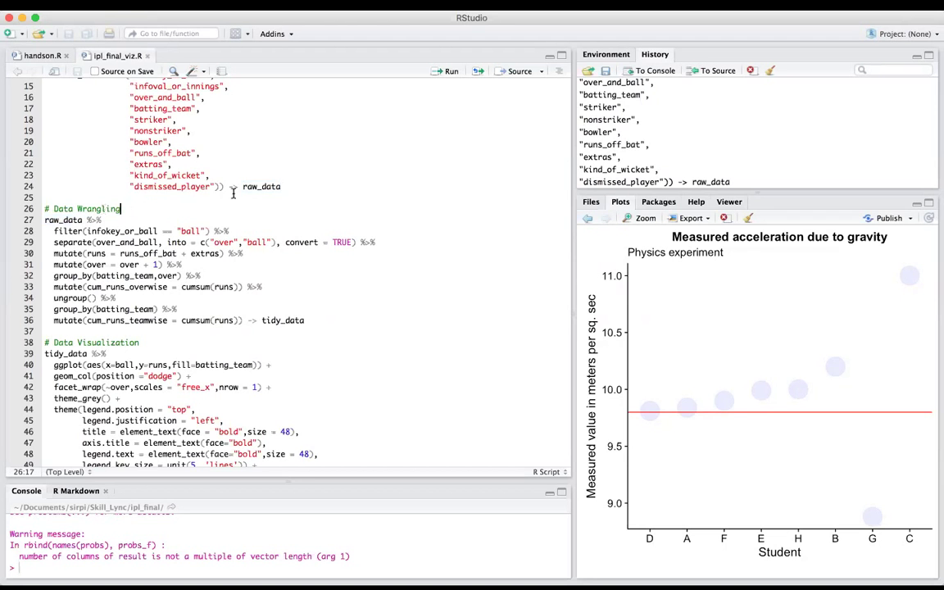
pyautogui.scroll(5, 232, 193)
pyautogui.scroll(-1, 232, 193)
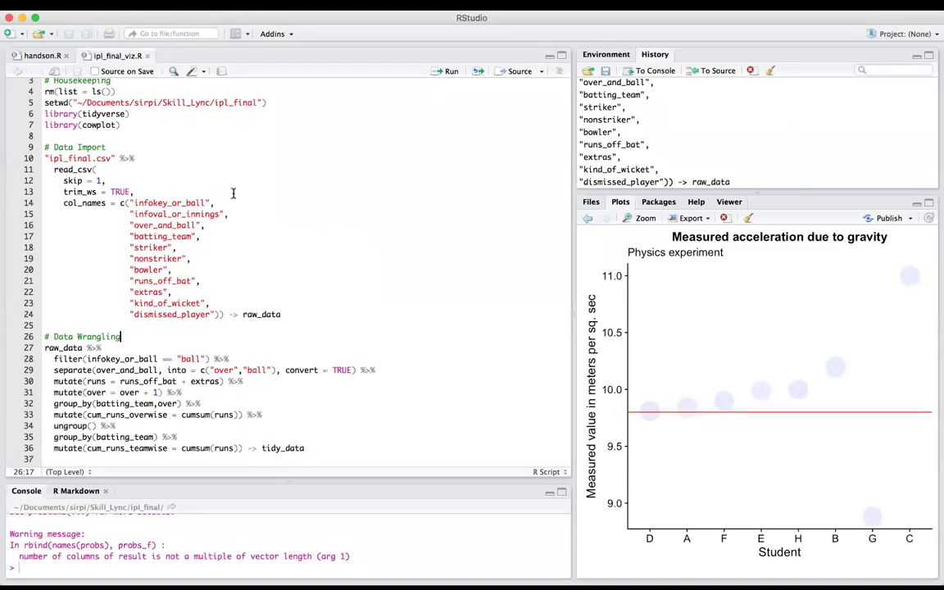
pyautogui.click(275, 317)
pyautogui.scroll(-2, 275, 315)
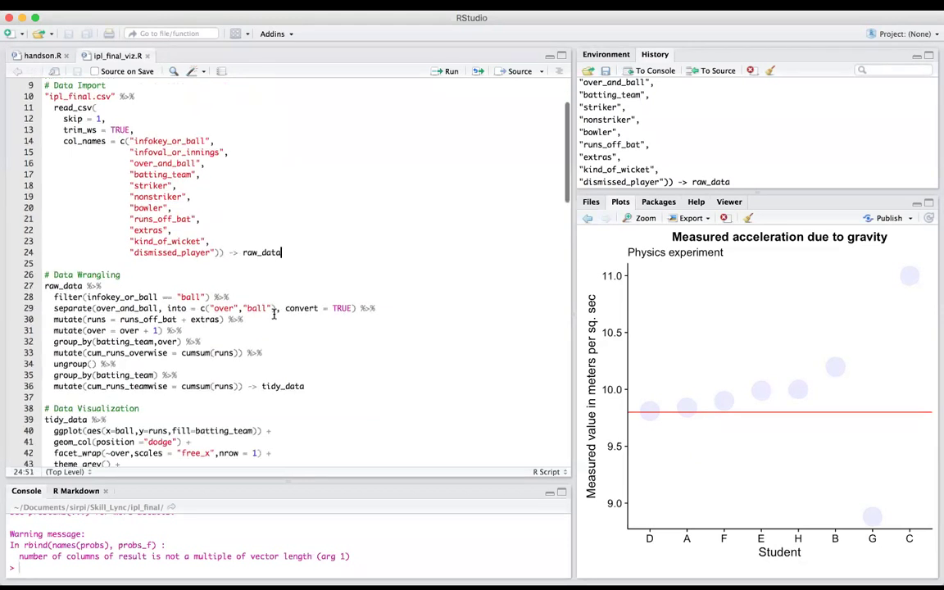
pyautogui.scroll(-1, 274, 315)
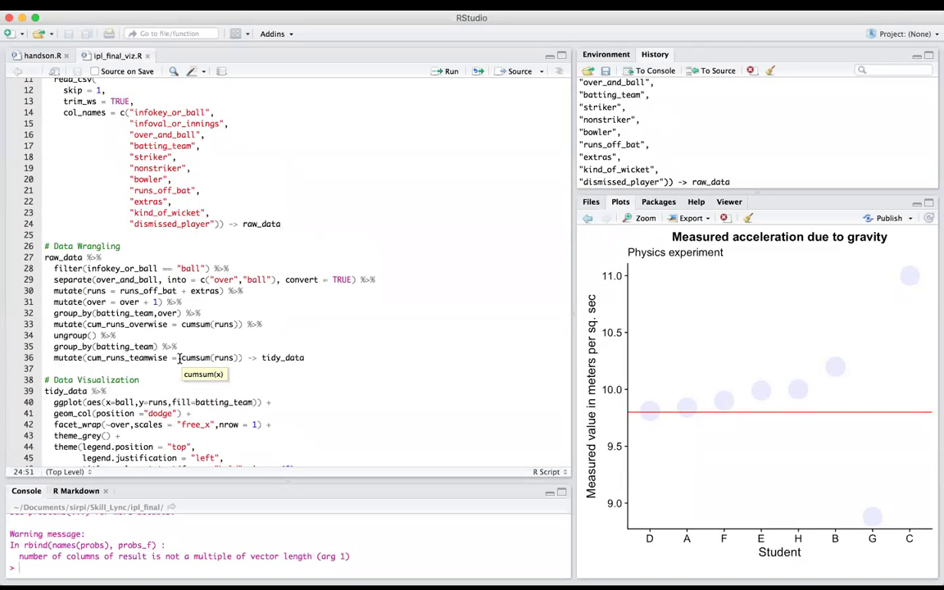
pyautogui.click(311, 354)
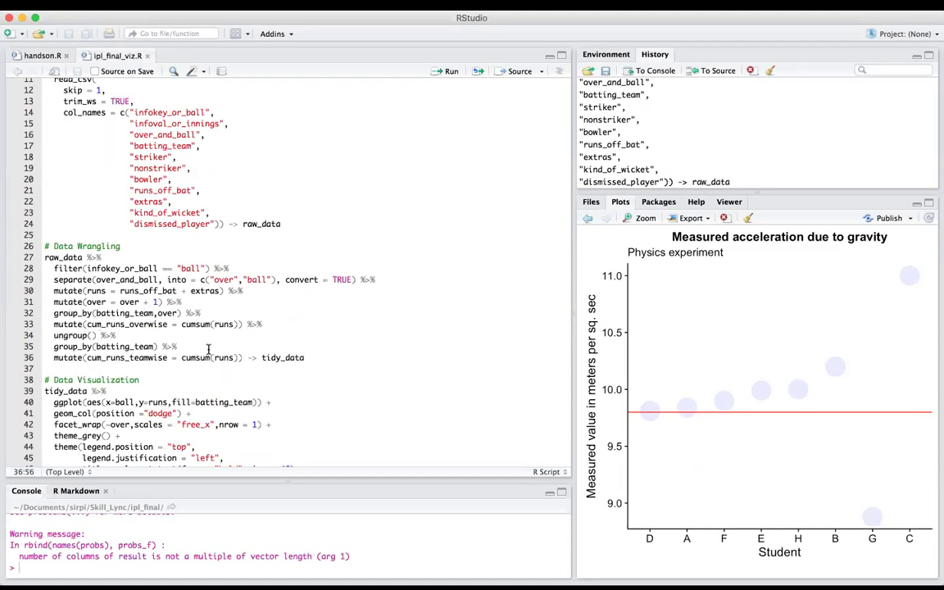
# Scroll past the p1 chart code to the pdf_ratio line and select the whole script
pyautogui.scroll(-3, 208, 350)
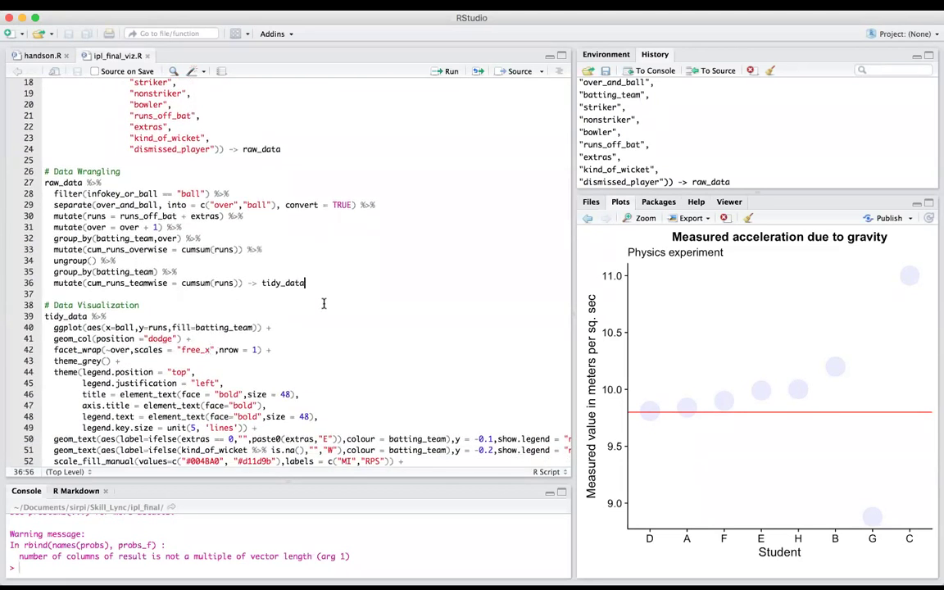
pyautogui.scroll(-2, 323, 303)
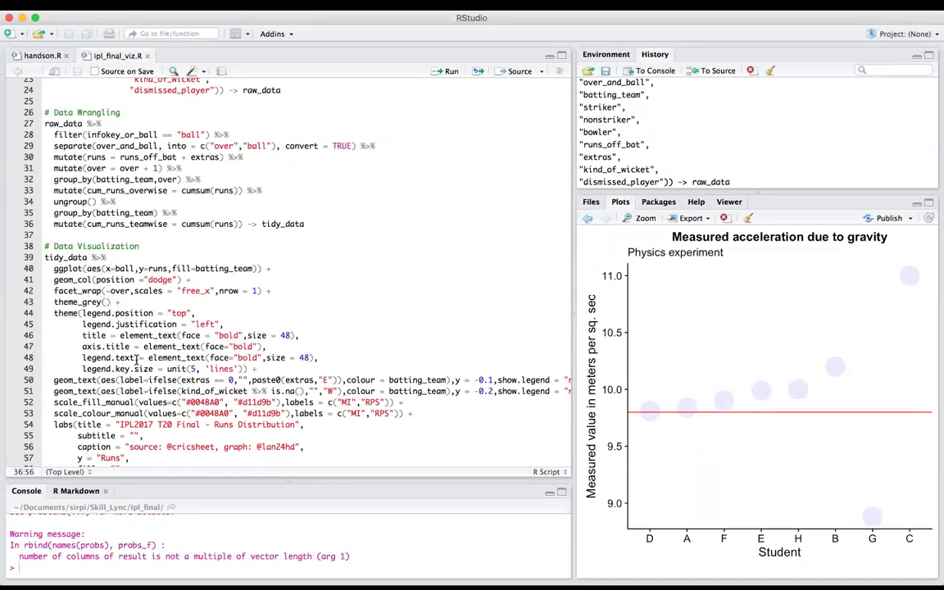
pyautogui.scroll(-2, 136, 361)
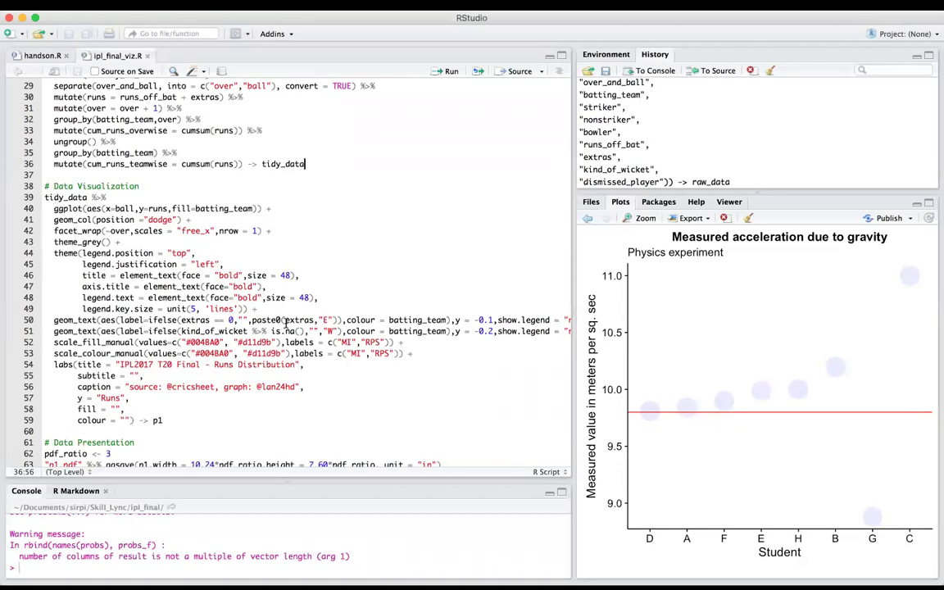
pyautogui.scroll(-2, 246, 369)
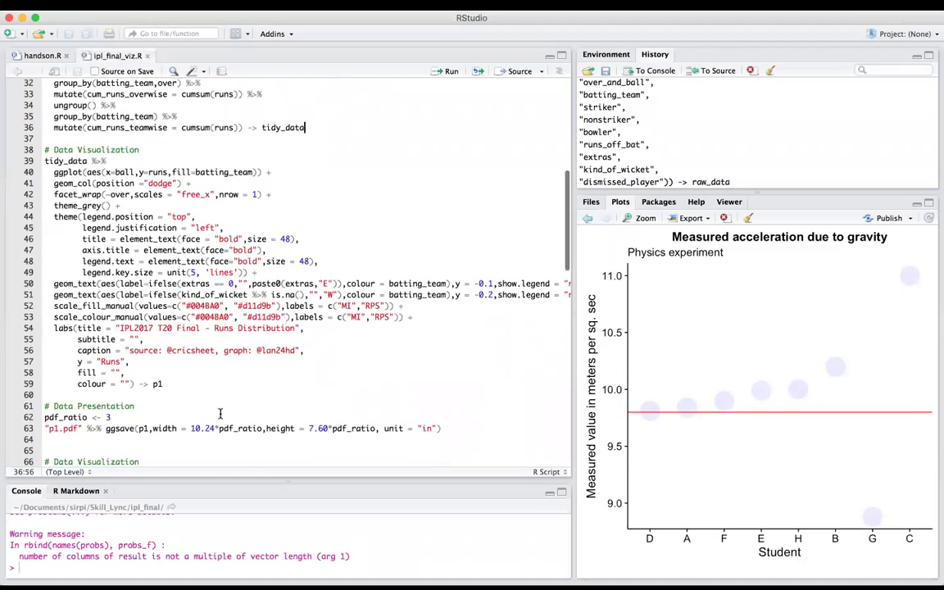
pyautogui.click(168, 384)
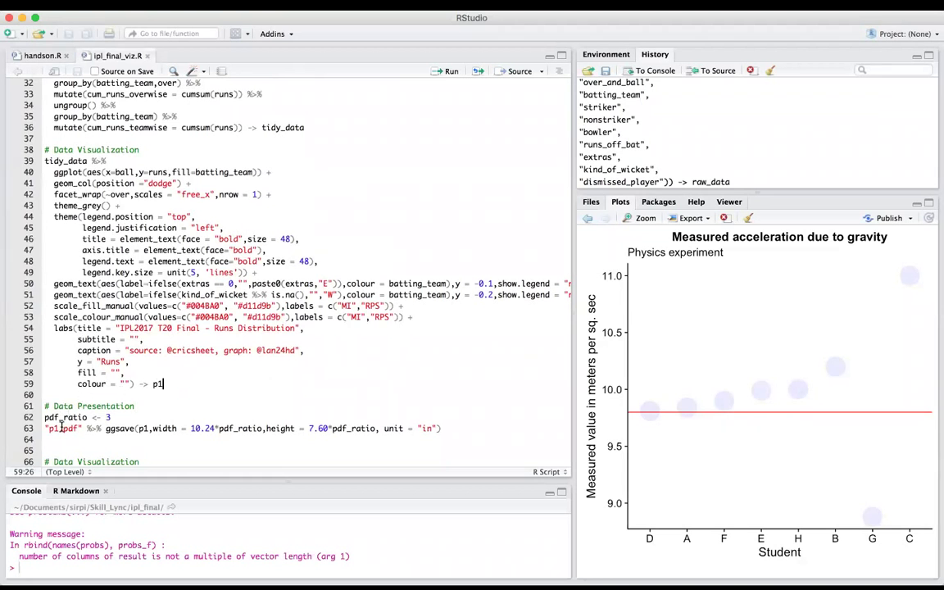
pyautogui.scroll(-1, 168, 431)
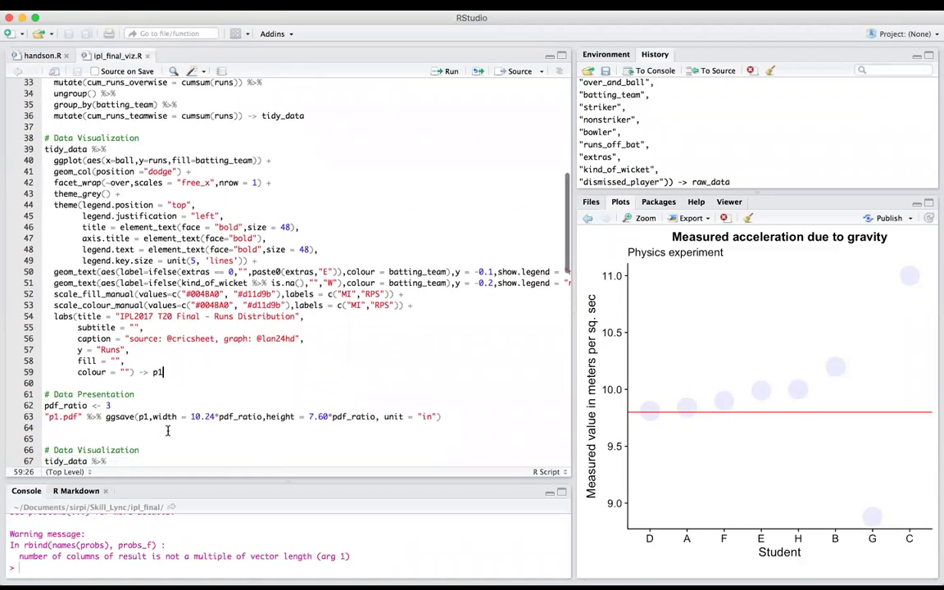
pyautogui.press('Down')
pyautogui.press('Down')
pyautogui.press('Down')
pyautogui.press('super+a')
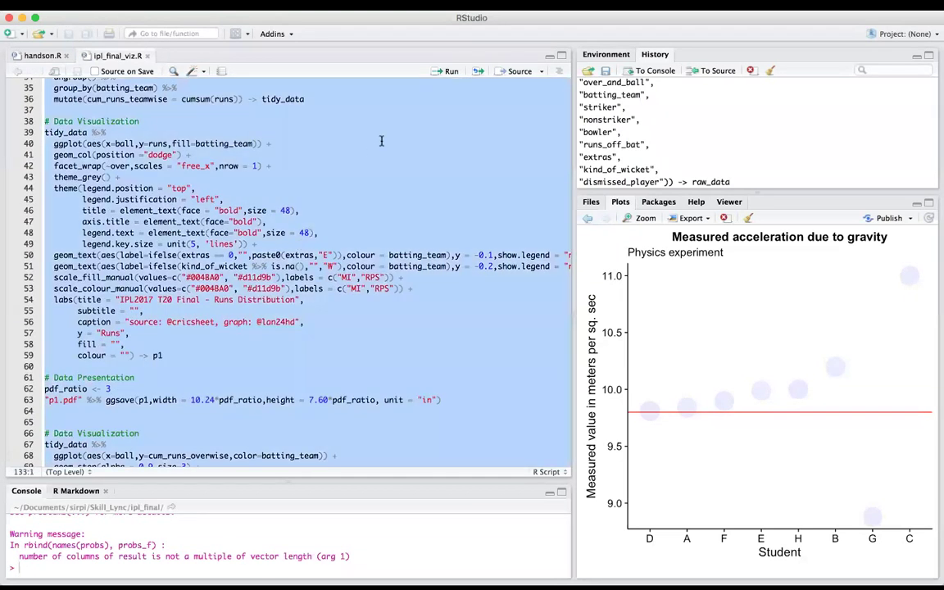
# Run the selected ipl_final_viz.R script to save ipl_plot.pdf and the p1–p3 PDFs
pyautogui.click(442, 75)
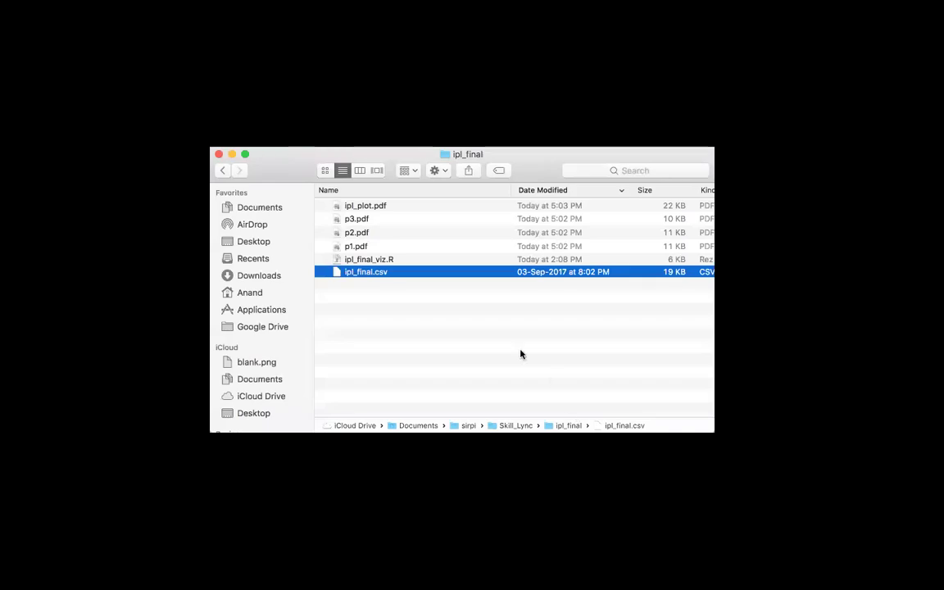
# Select ipl_plot.pdf in the ipl_final folder and open it in Preview
pyautogui.click(363, 206)
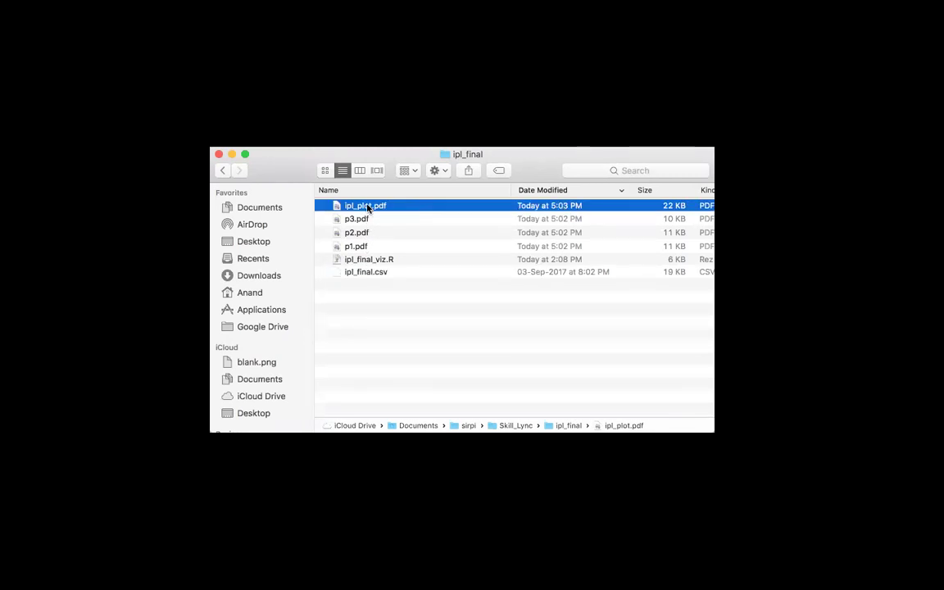
pyautogui.press('super+Tab')
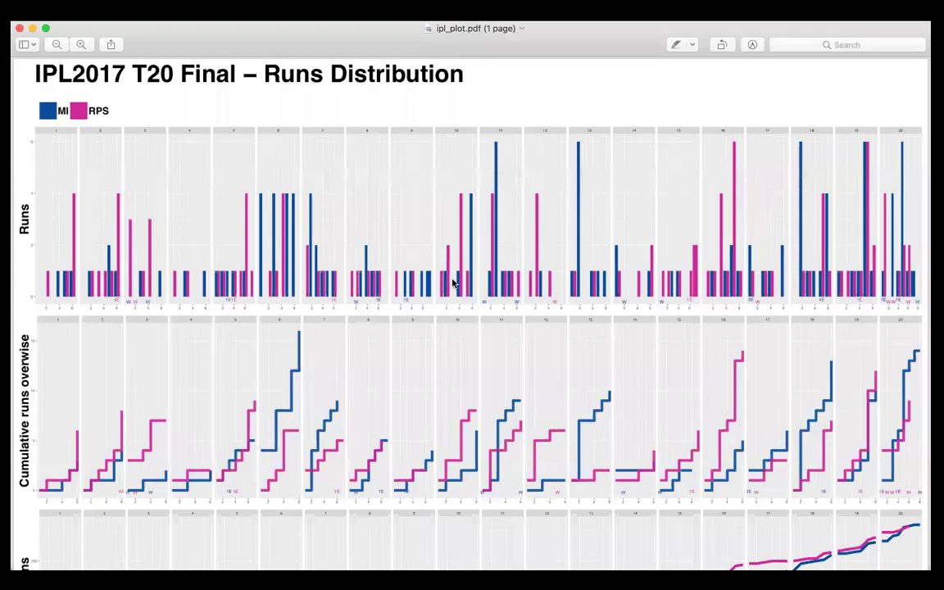
pyautogui.scroll(-5, 329, 211)
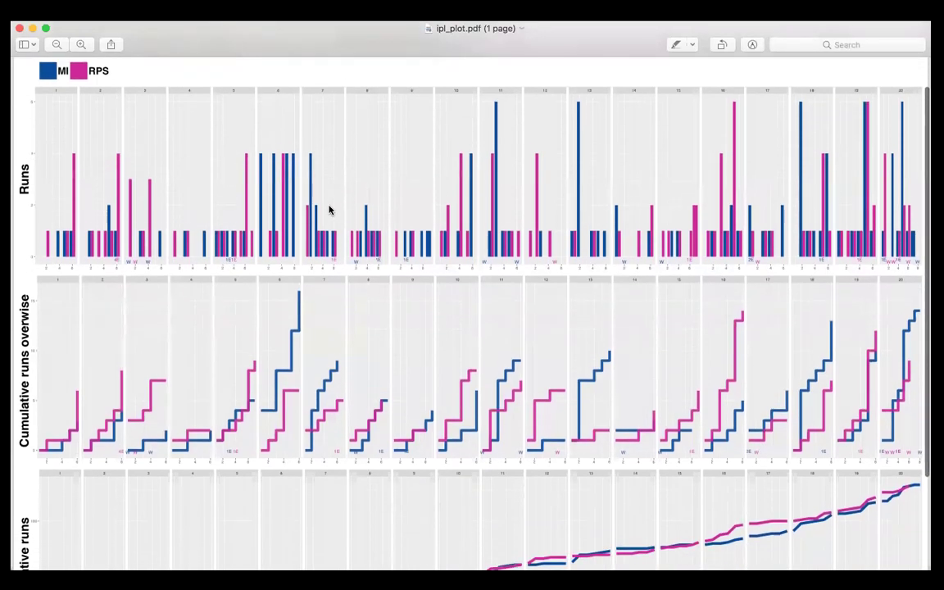
pyautogui.scroll(-6, 329, 211)
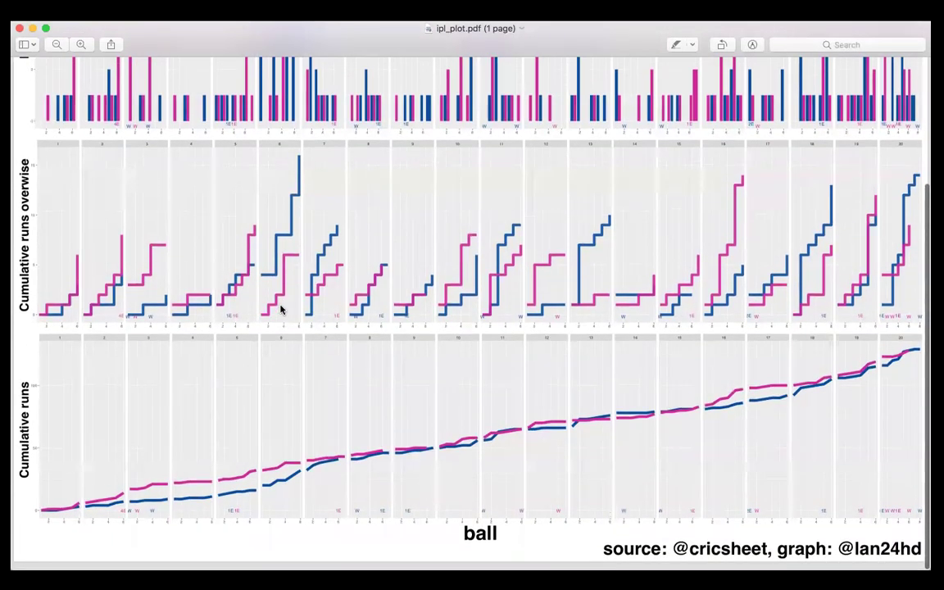
pyautogui.scroll(3, 280, 310)
pyautogui.scroll(5, 280, 310)
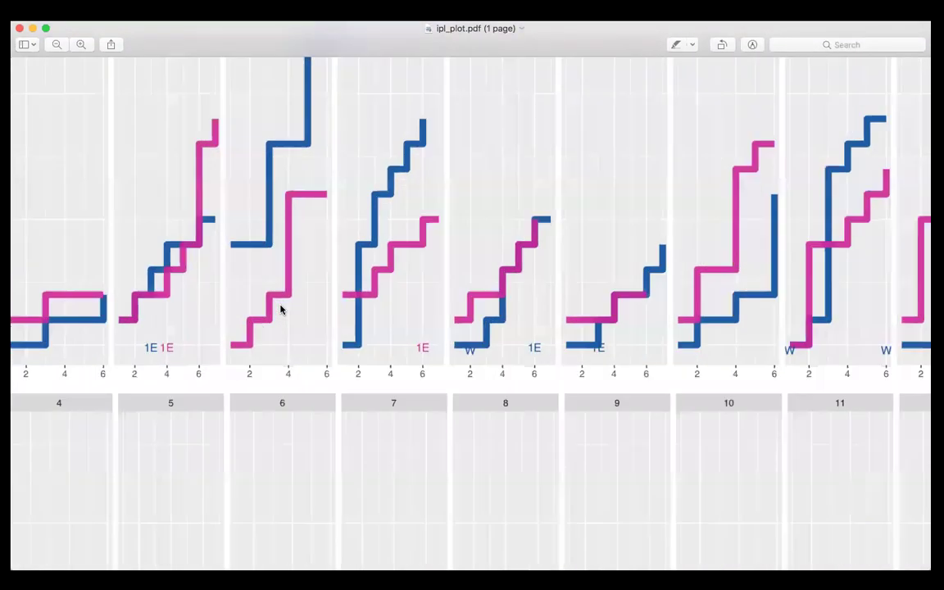
pyautogui.hscroll(-3, 280, 310)
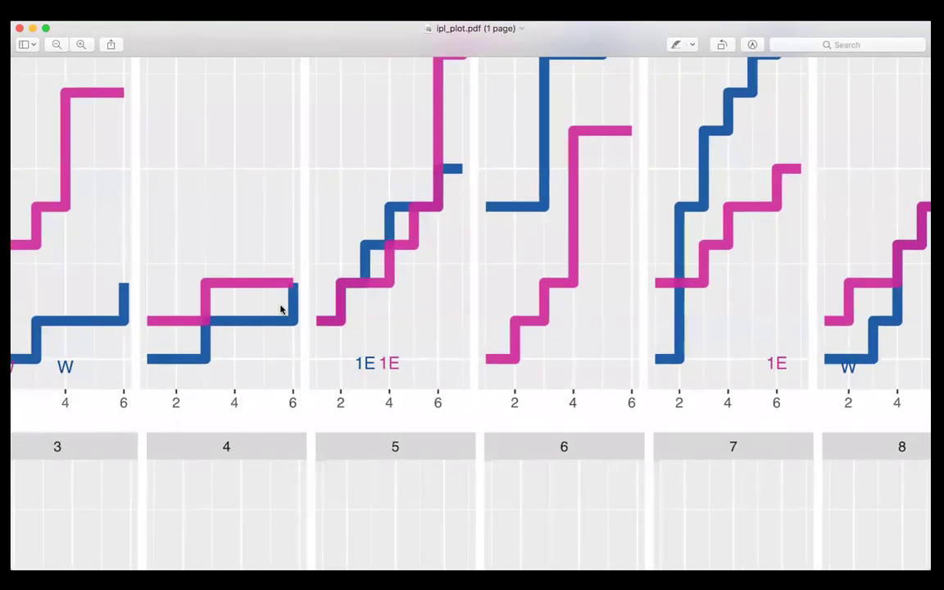
pyautogui.scroll(-2, 280, 310)
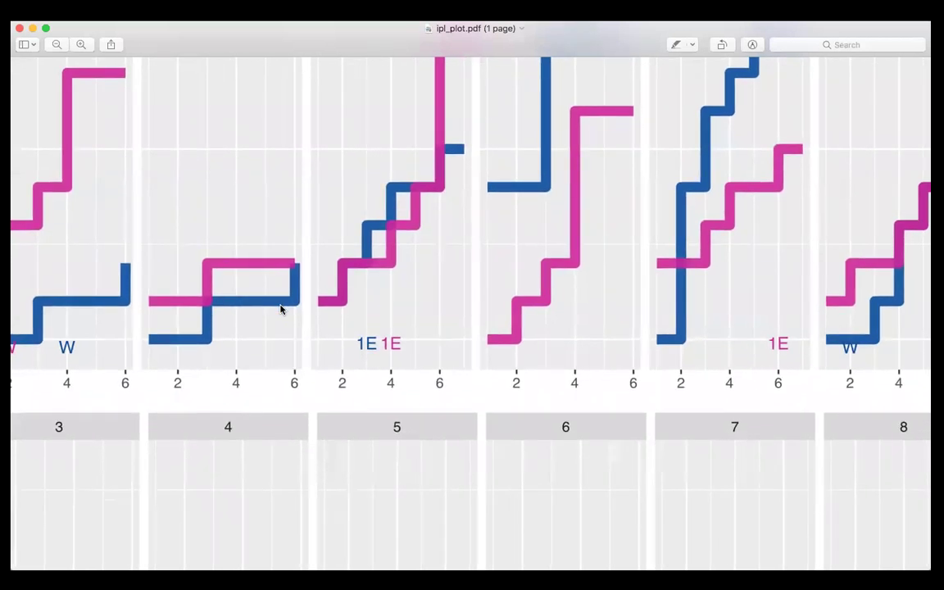
pyautogui.scroll(5, 280, 310)
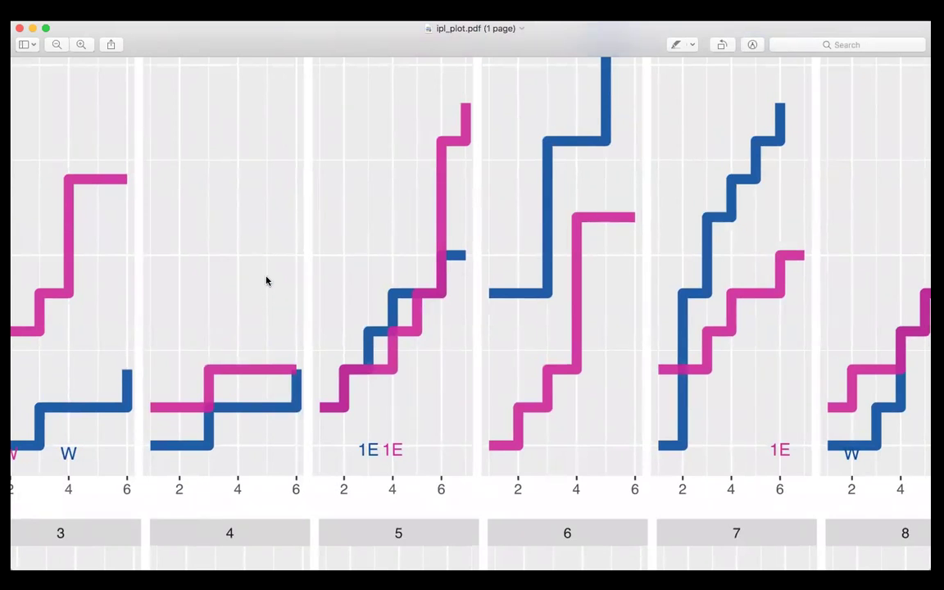
pyautogui.scroll(-10, 265, 280)
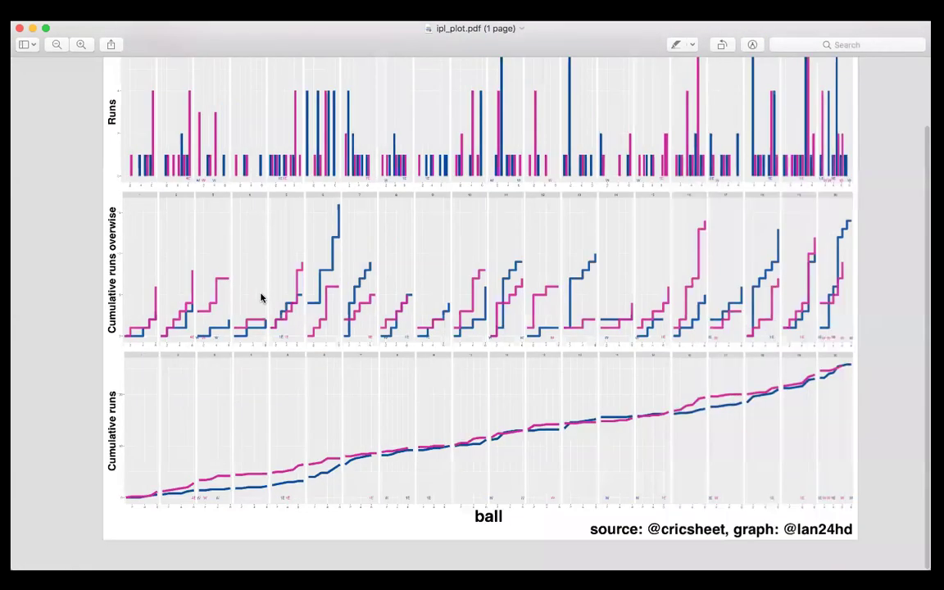
pyautogui.scroll(-1, 70, 476)
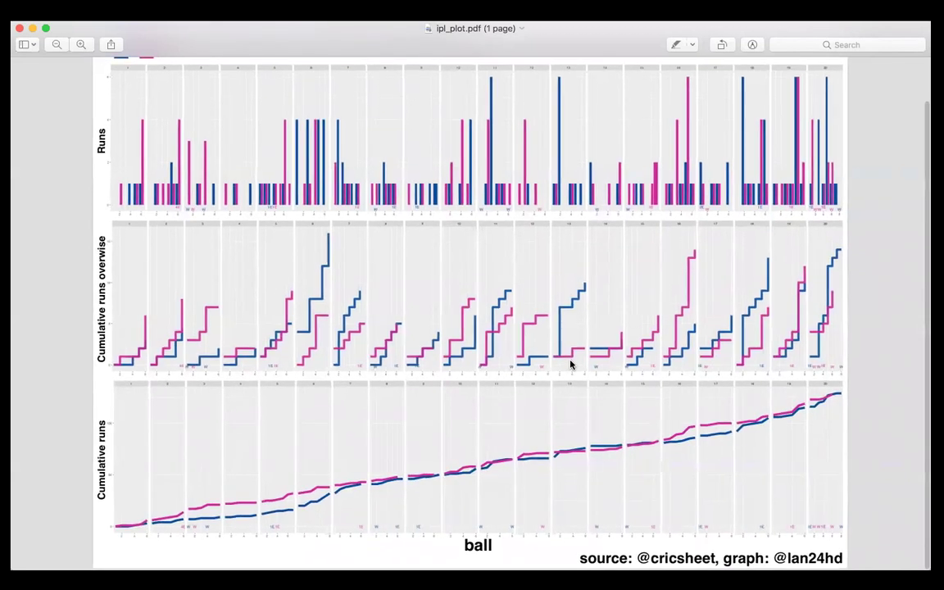
pyautogui.scroll(2, 571, 361)
pyautogui.scroll(3, 571, 361)
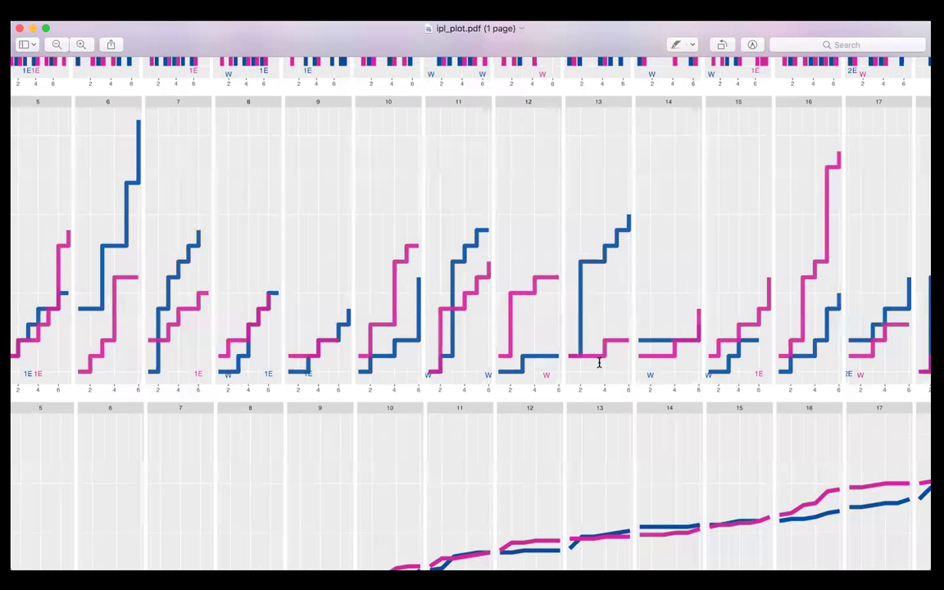
pyautogui.scroll(-5, 599, 363)
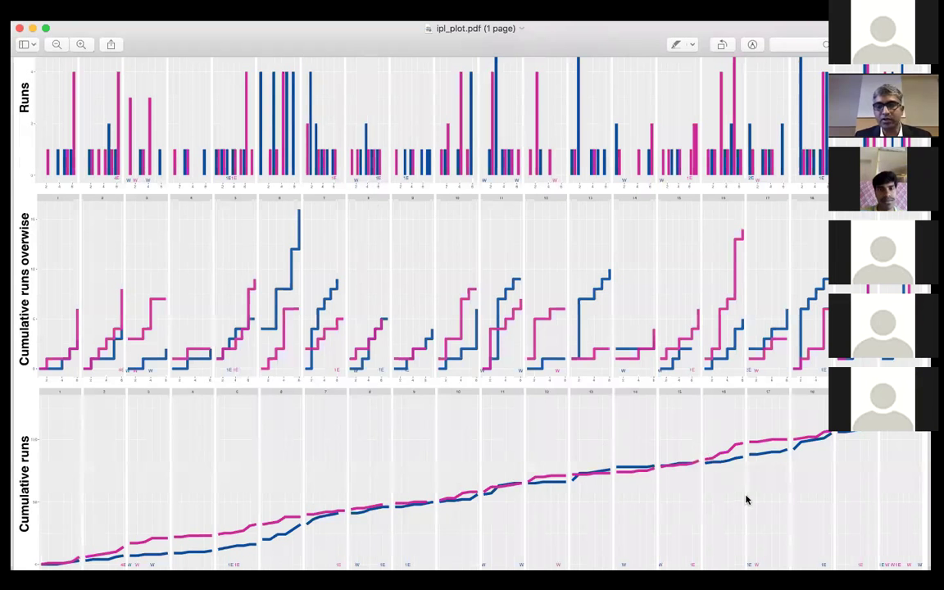
# Back in Keynote, advance to slide 107, 'Thanks!', and play it full-screen
pyautogui.press('super+Tab')
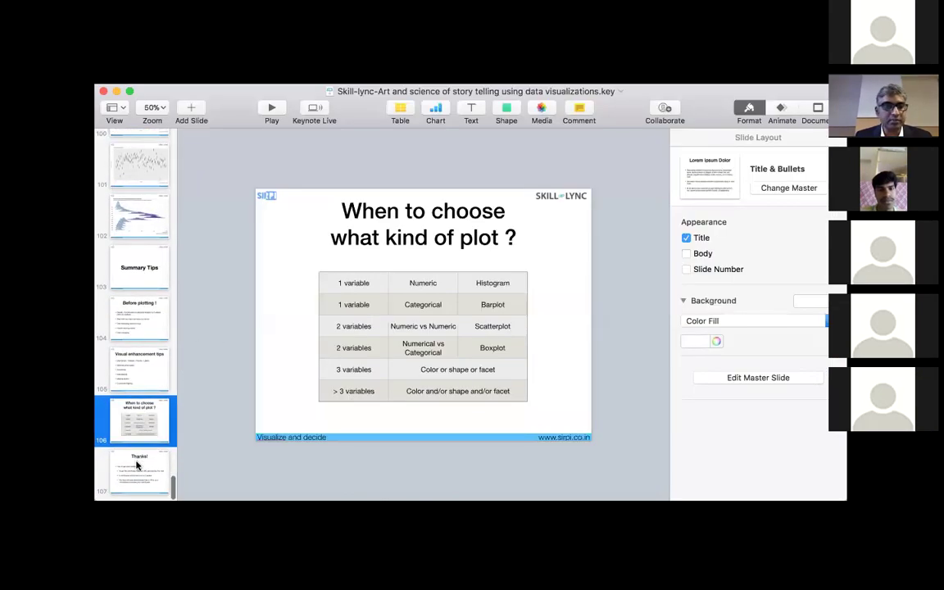
pyautogui.press('Down')
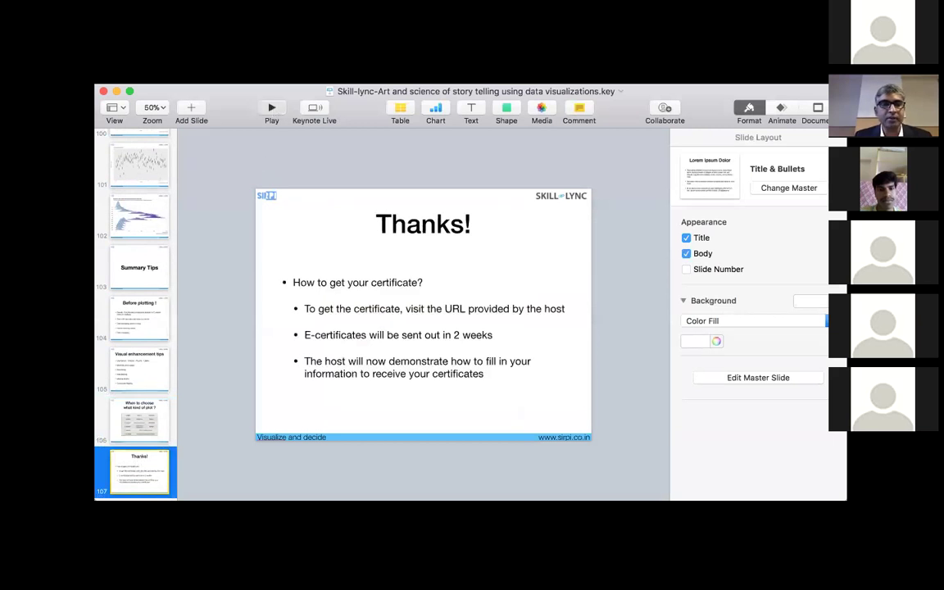
pyautogui.click(272, 109)
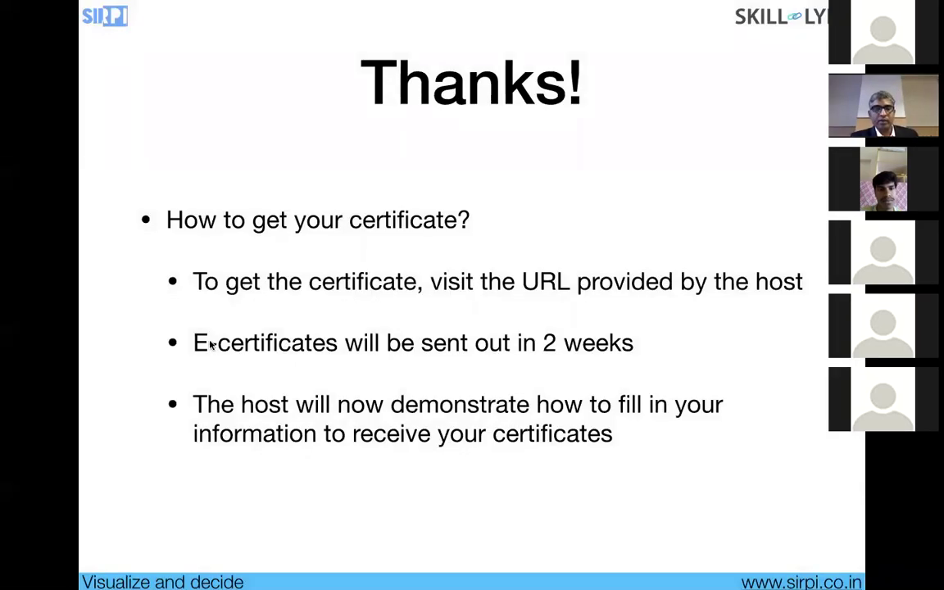